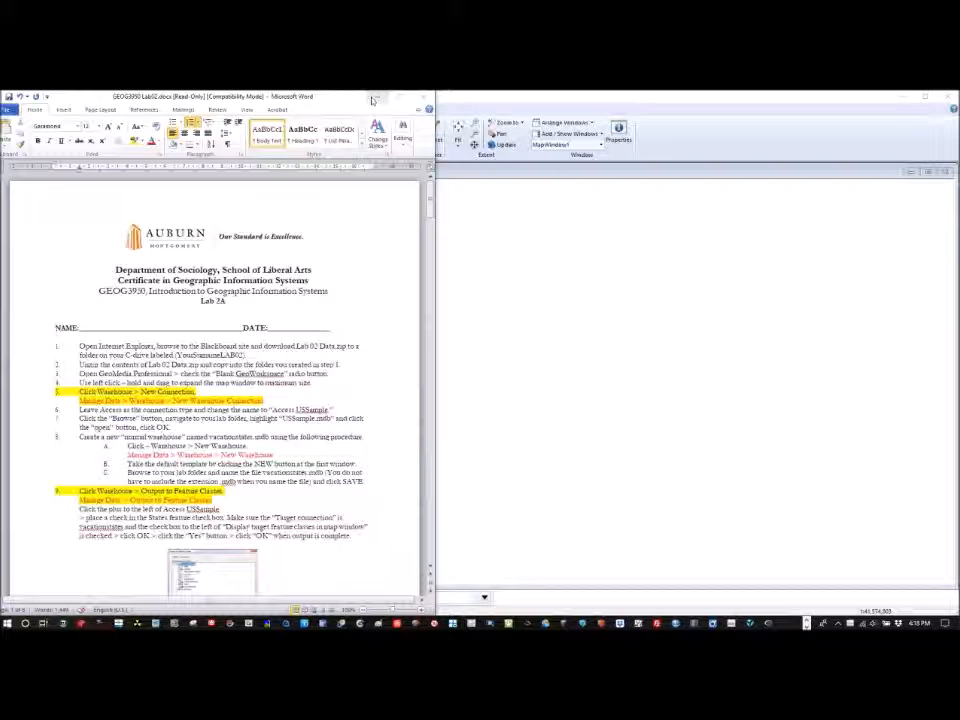
Step: Switch to GeoMedia Professional and start a new Access warehouse connection named Access USSample
click(372, 100)
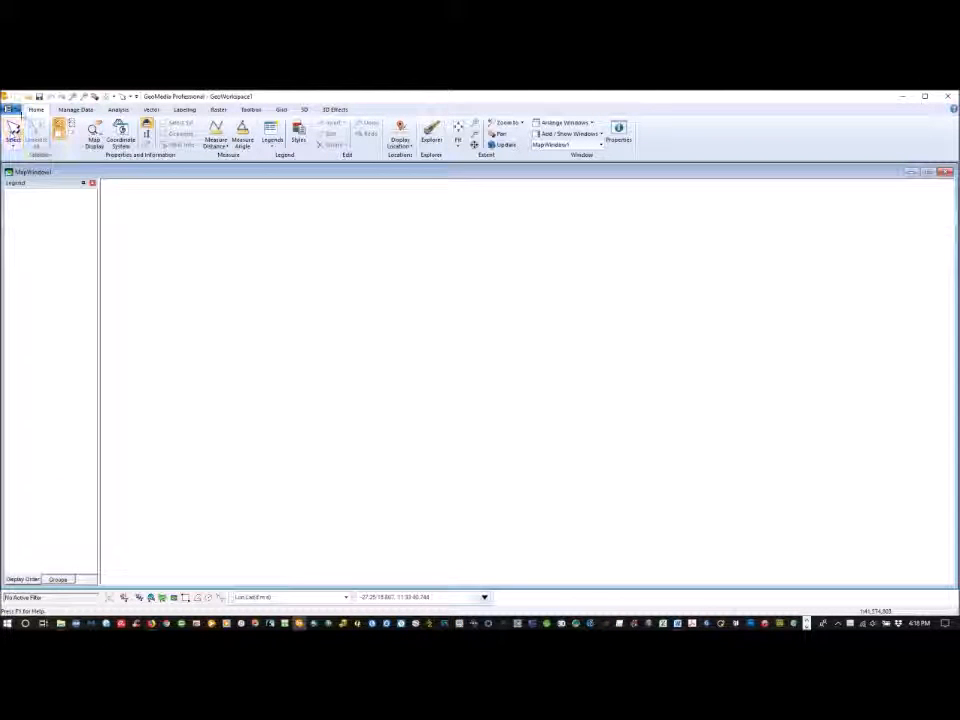
click(74, 110)
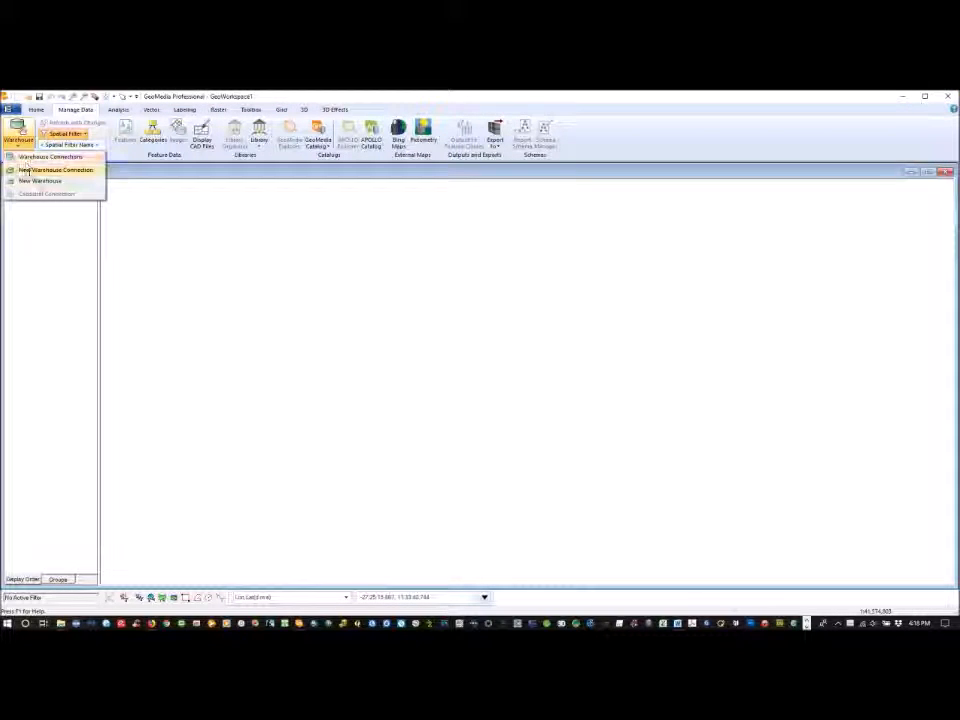
click(30, 170)
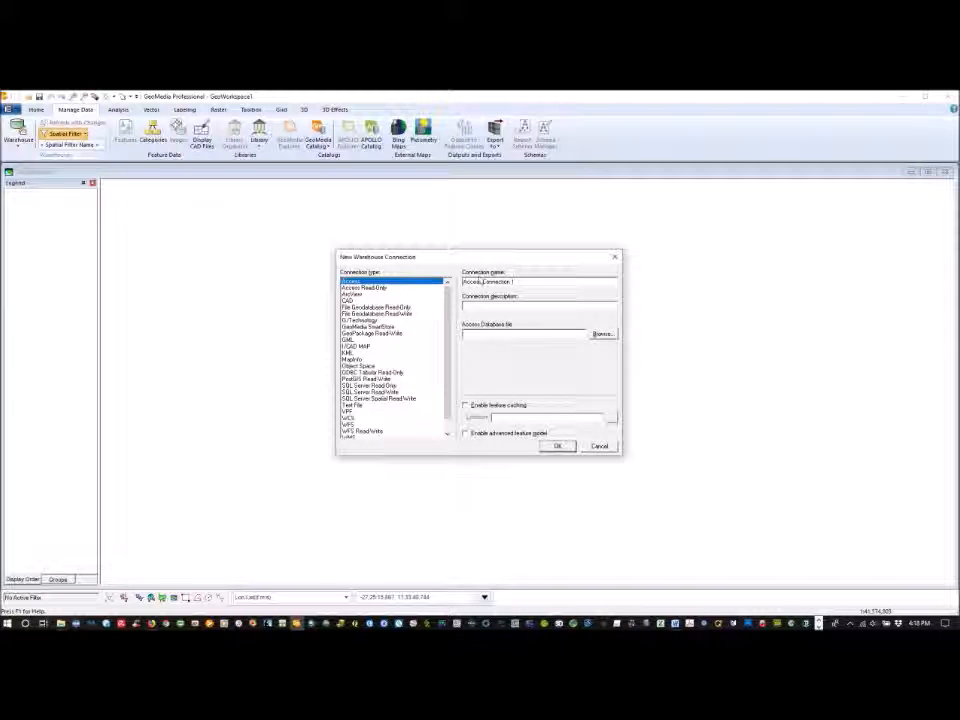
drag(484, 281, 529, 279)
text(USsample)
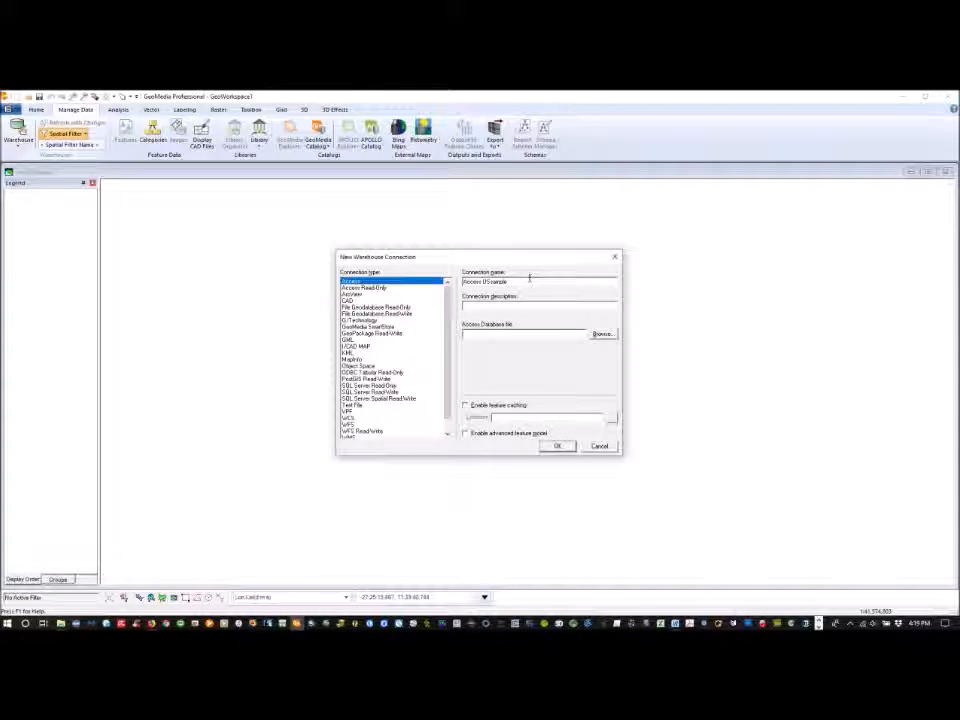
Step: Select USSampleData.mdb in C:\Lab02 as the connection's Access database file and create the connection
click(601, 335)
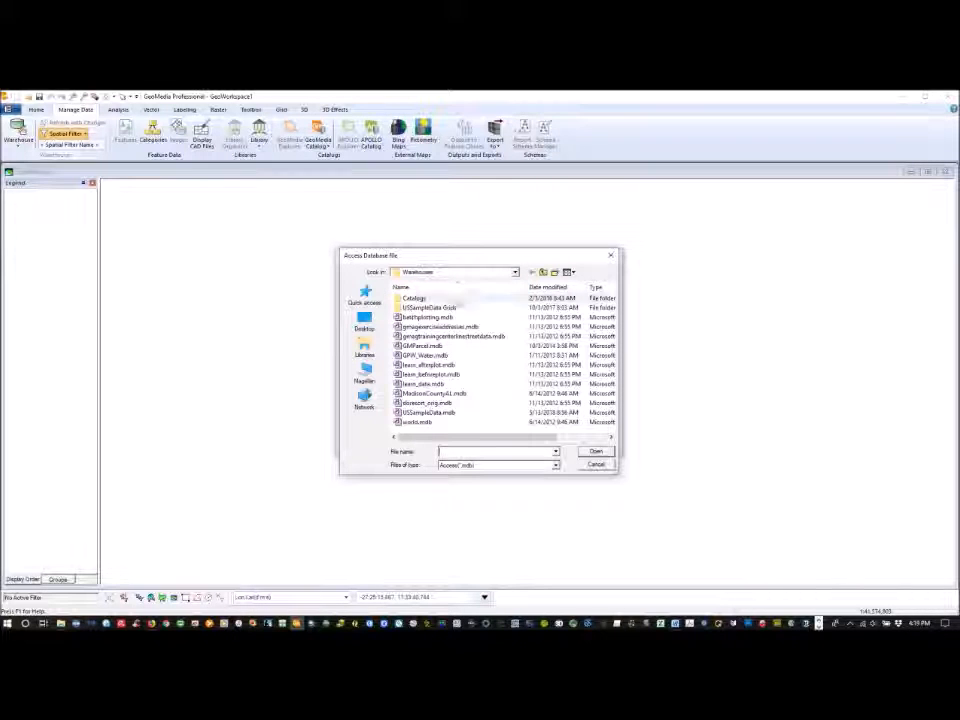
click(367, 377)
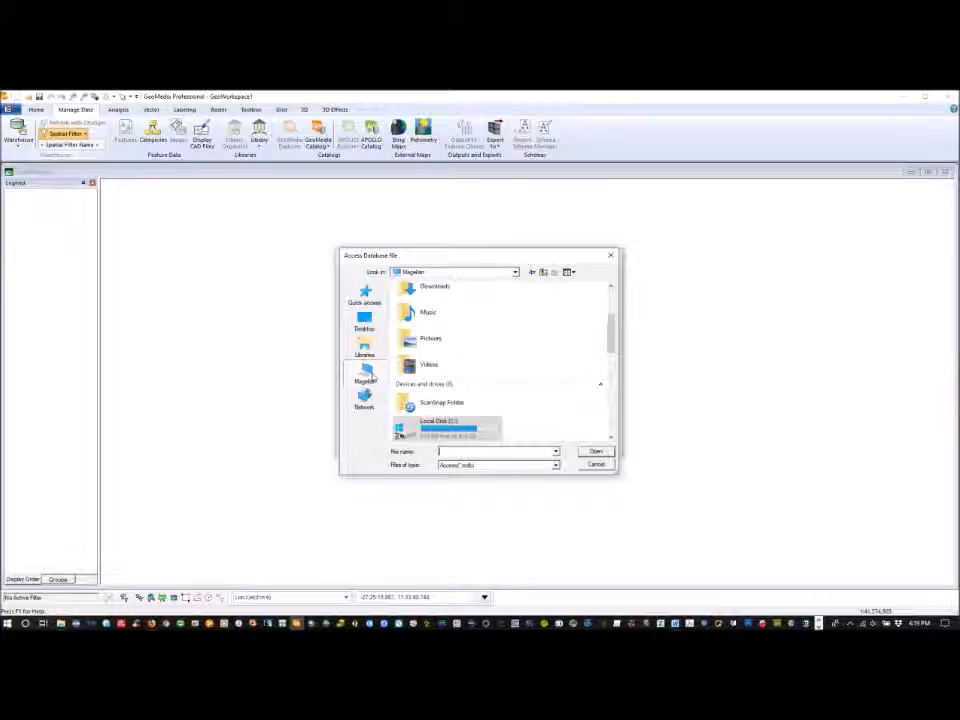
scroll(545, 350, down, 3)
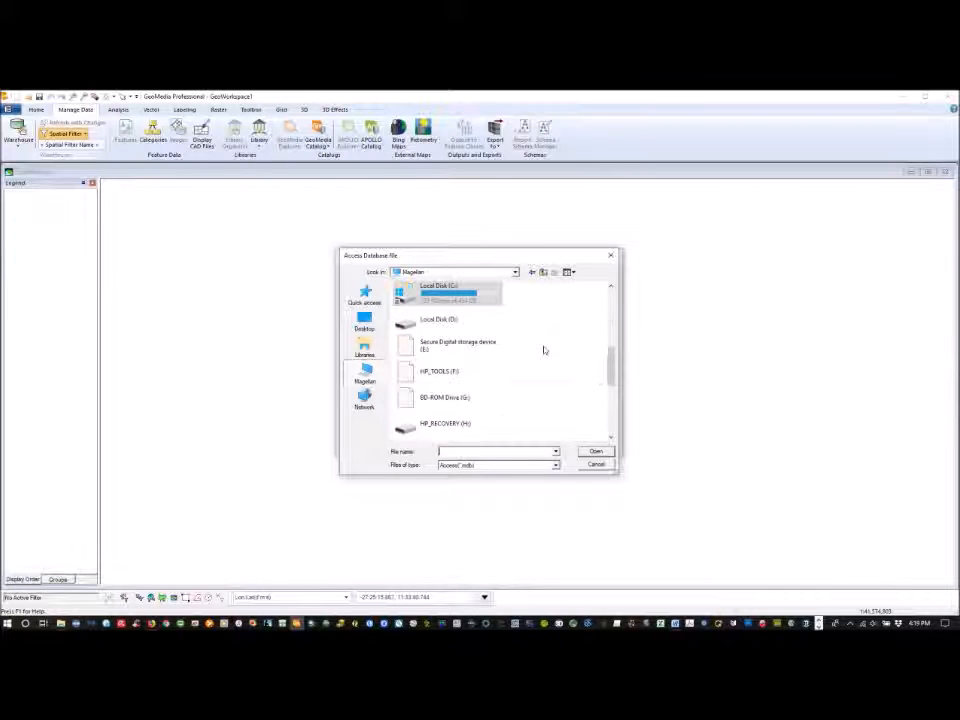
double_click(452, 297)
scroll(469, 330, down, 3)
scroll(470, 340, down, 2)
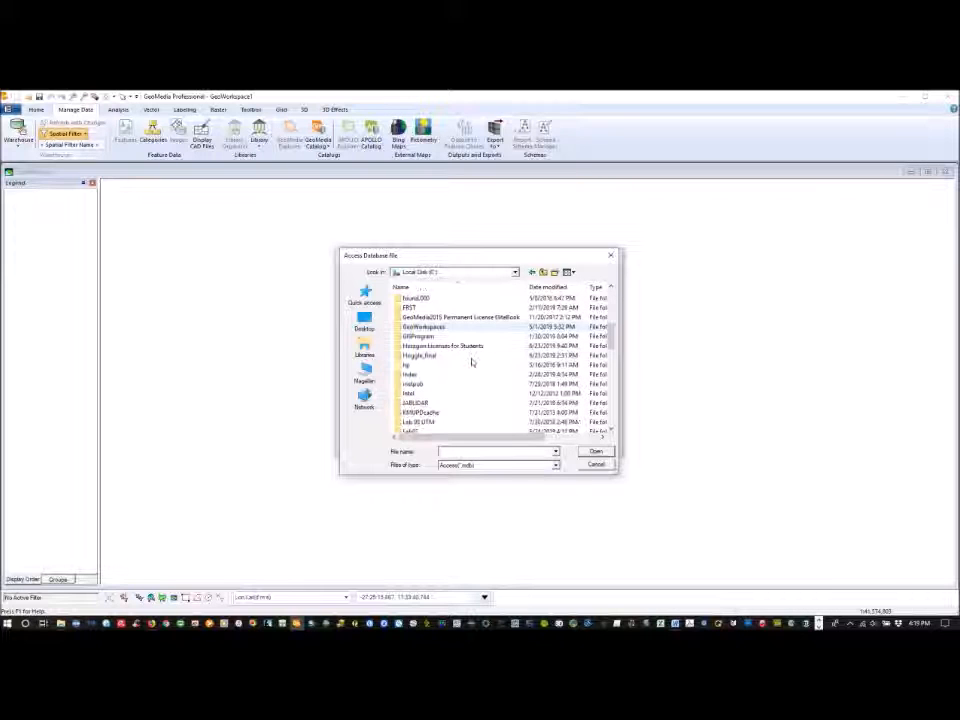
scroll(470, 369, down, 2)
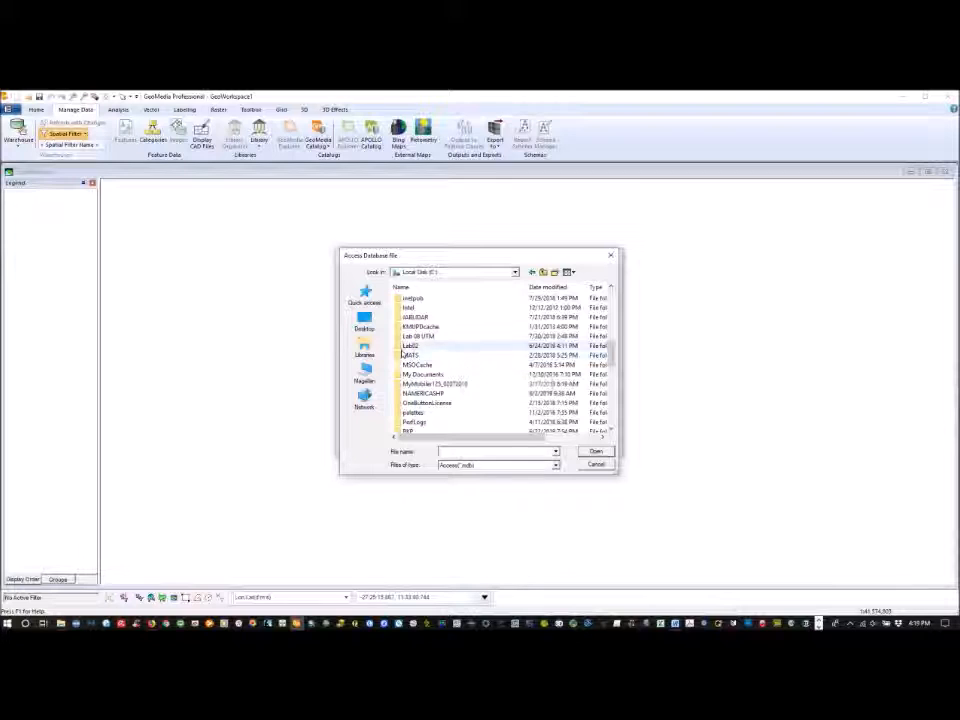
double_click(403, 347)
click(419, 301)
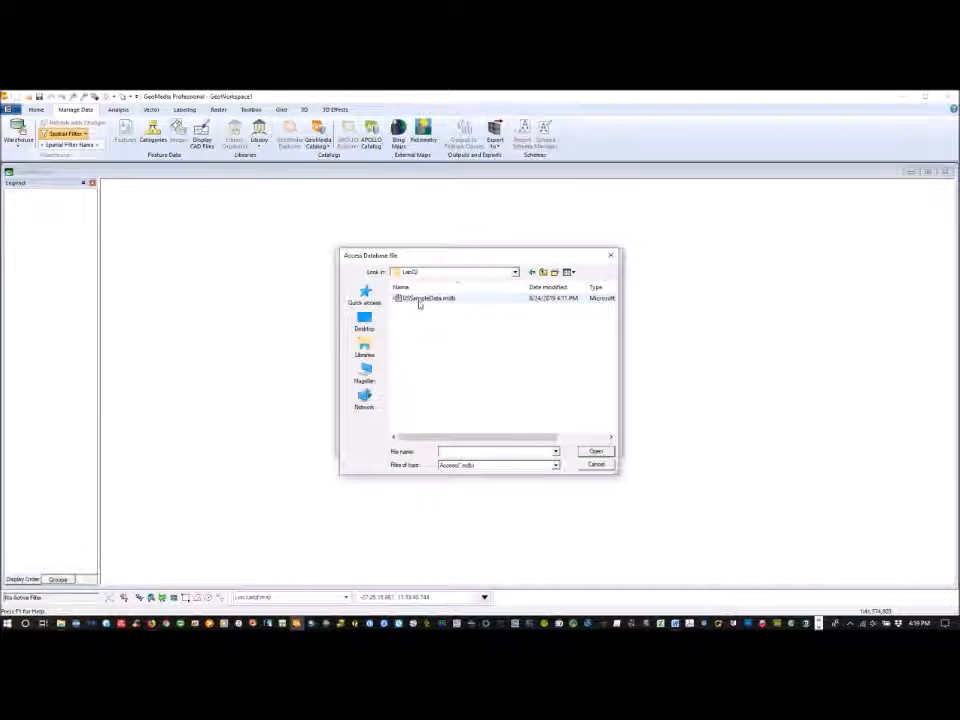
click(600, 452)
click(556, 447)
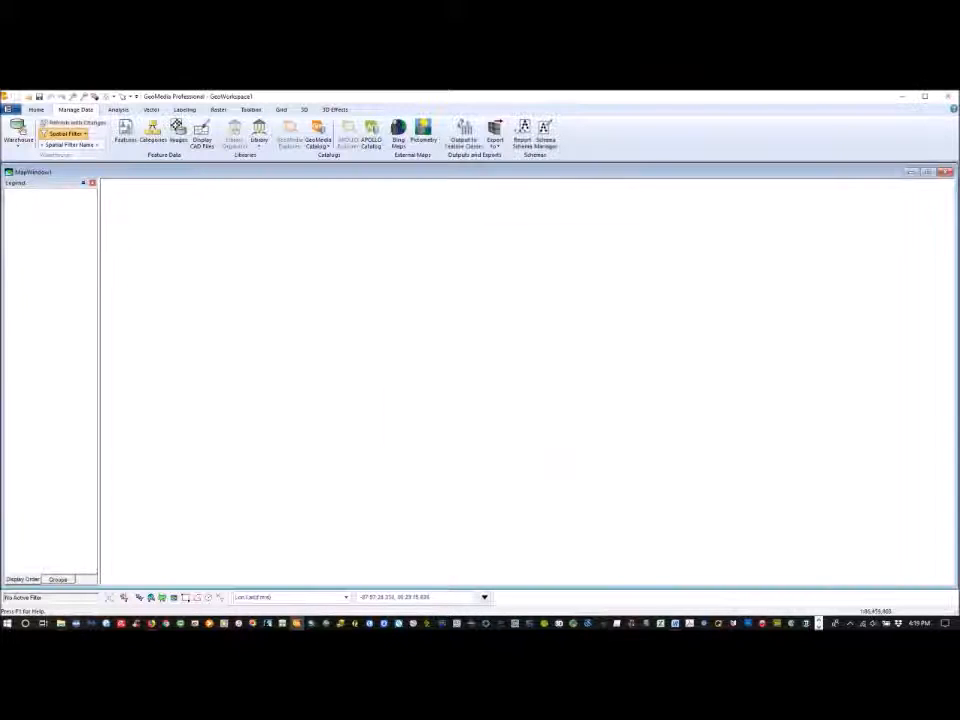
Step: Check the lab instructions in Word, then start a new warehouse in GeoMedia Professional from the AccessTemplate.mdt template
click(675, 624)
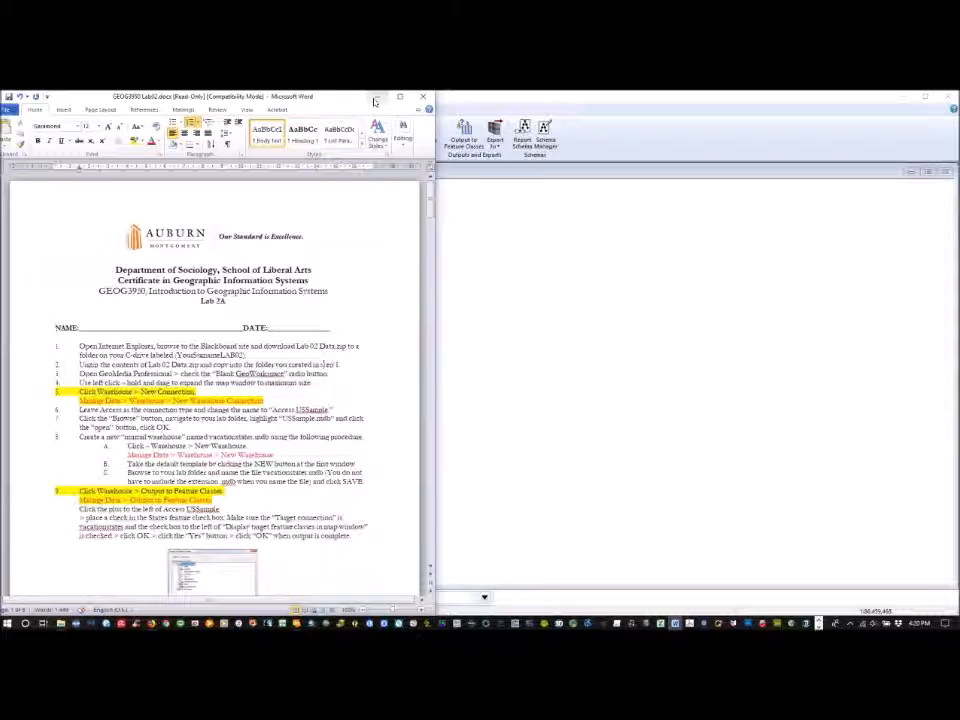
click(375, 98)
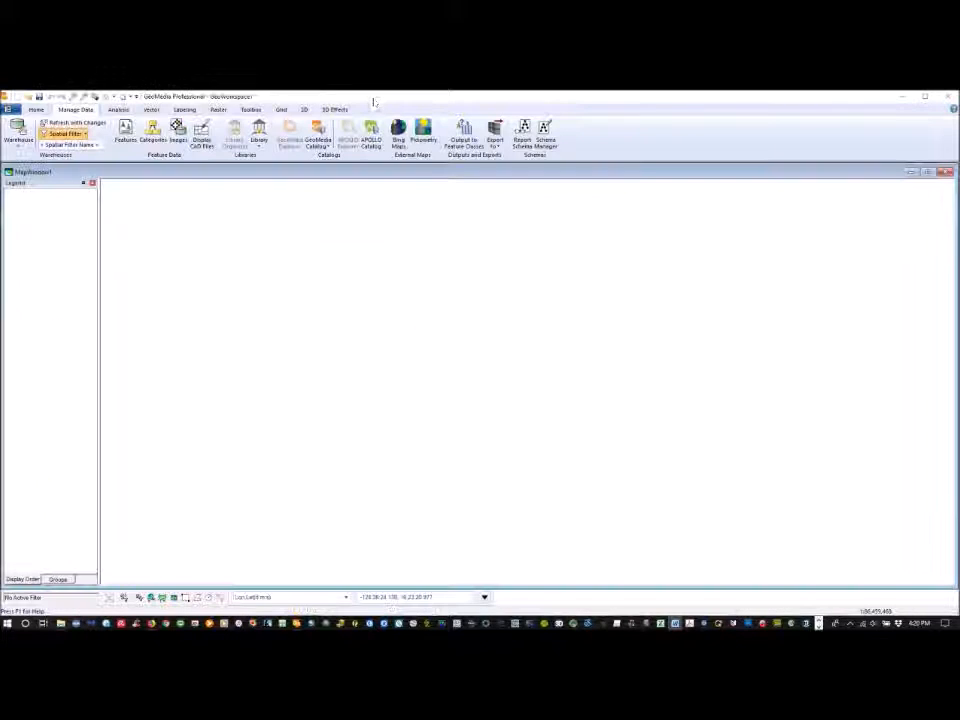
click(18, 145)
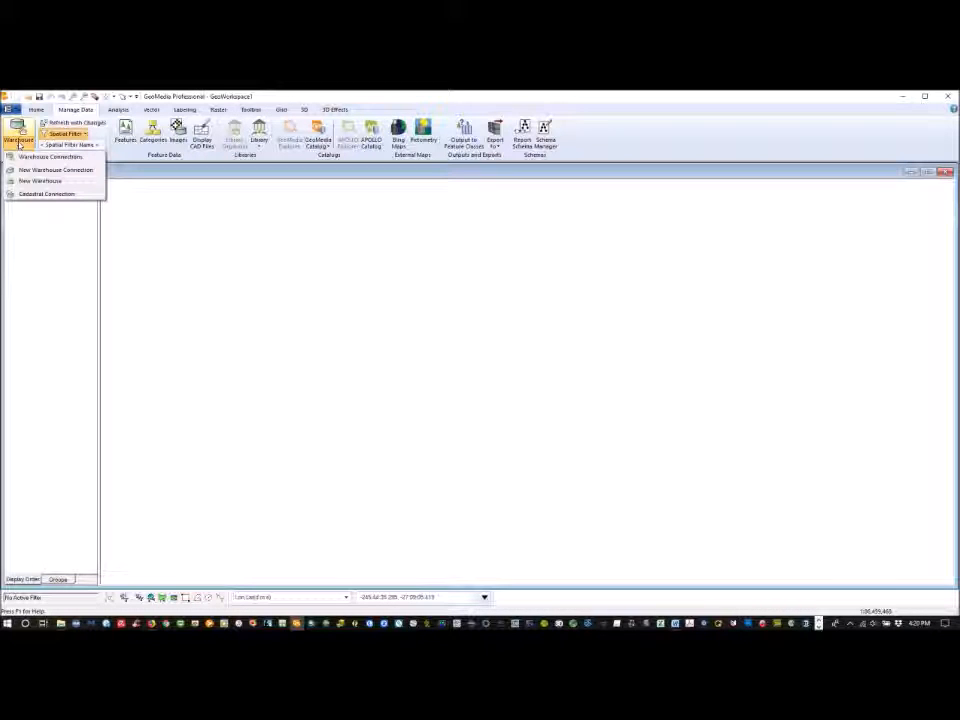
click(40, 181)
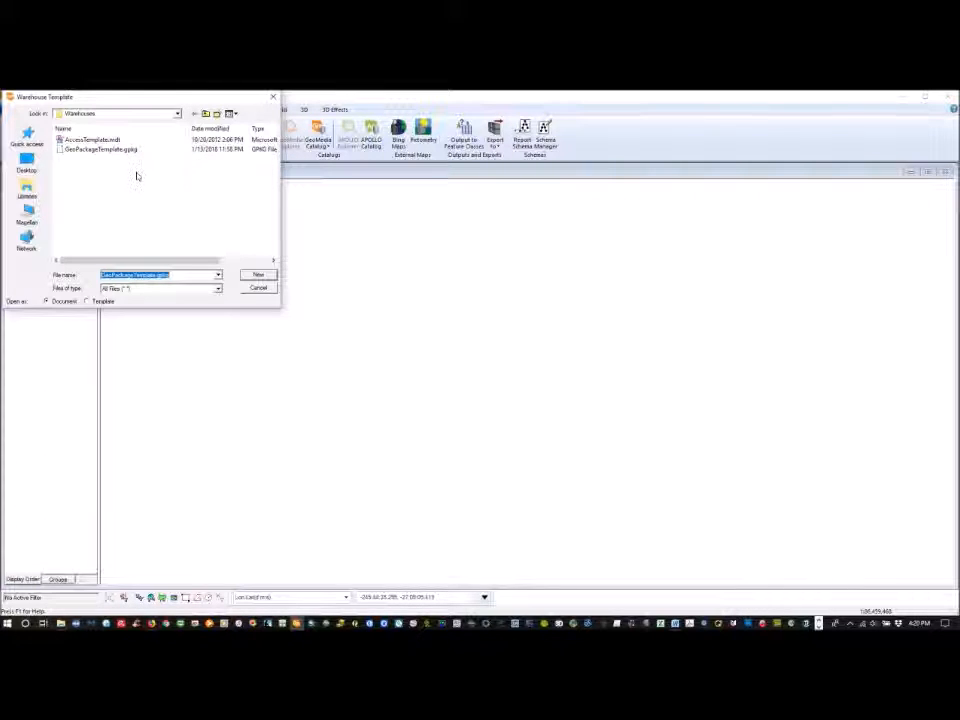
click(86, 141)
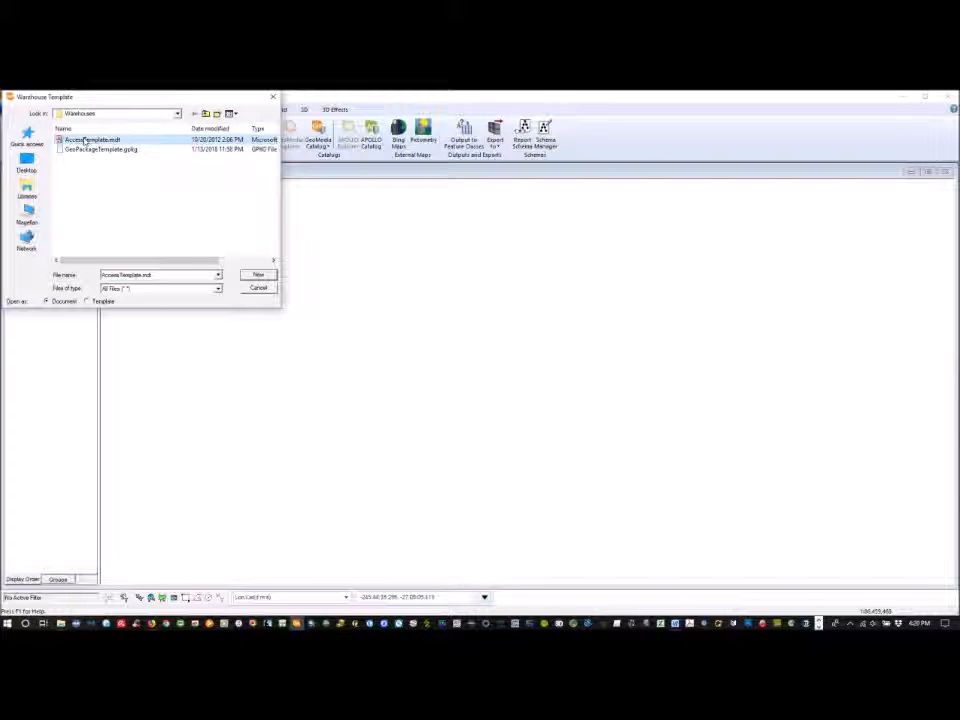
click(258, 276)
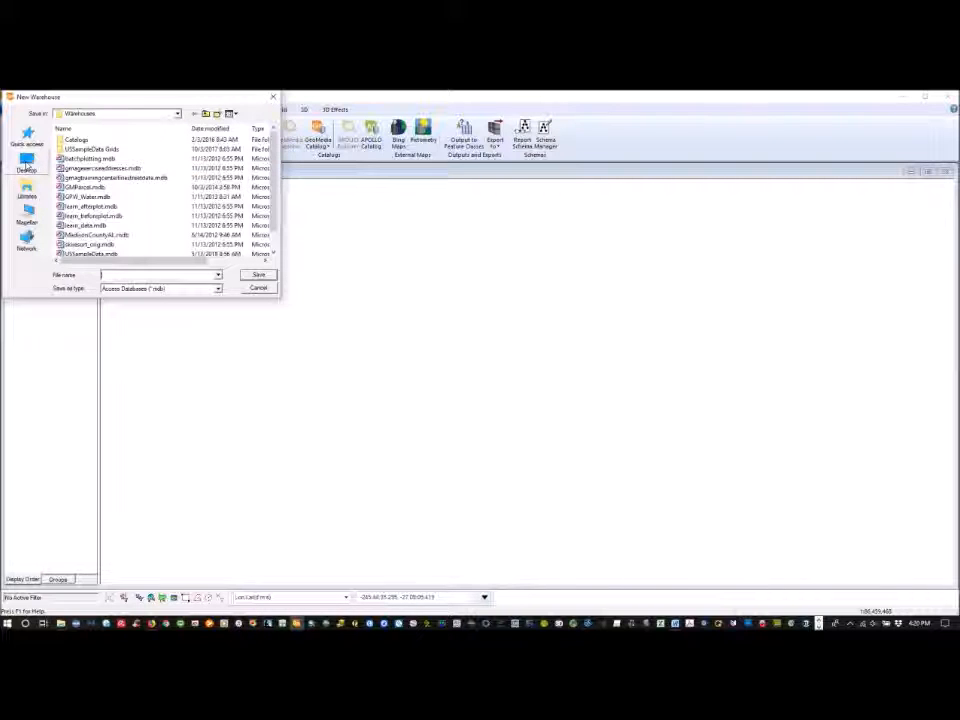
Step: Save the new warehouse as an Access database named vacationstates in the C:\Lab02 folder
click(29, 211)
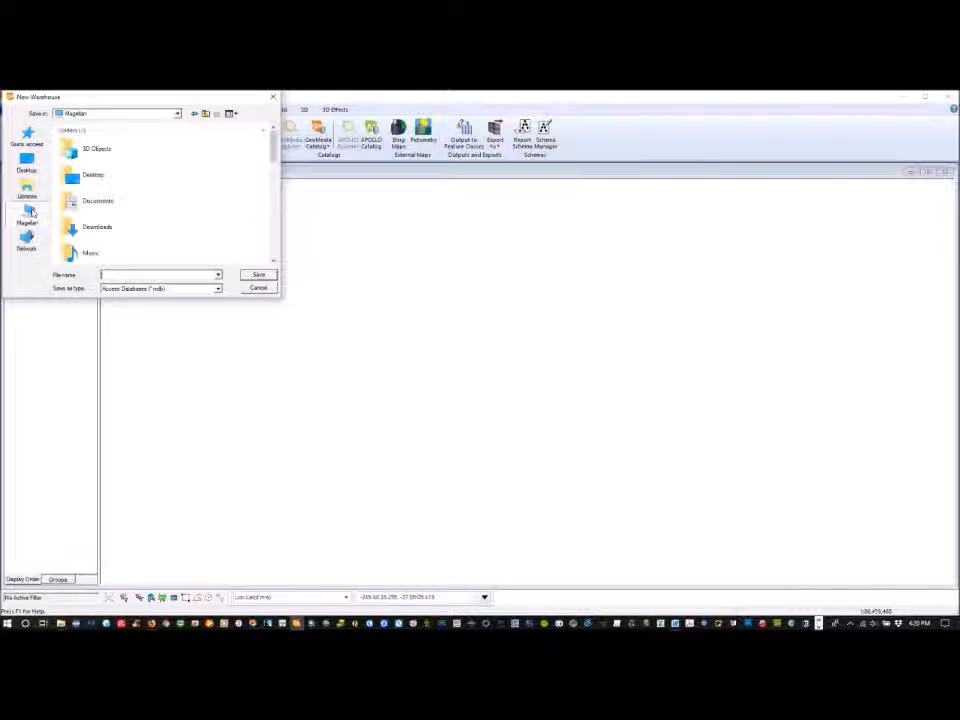
scroll(166, 212, down, 5)
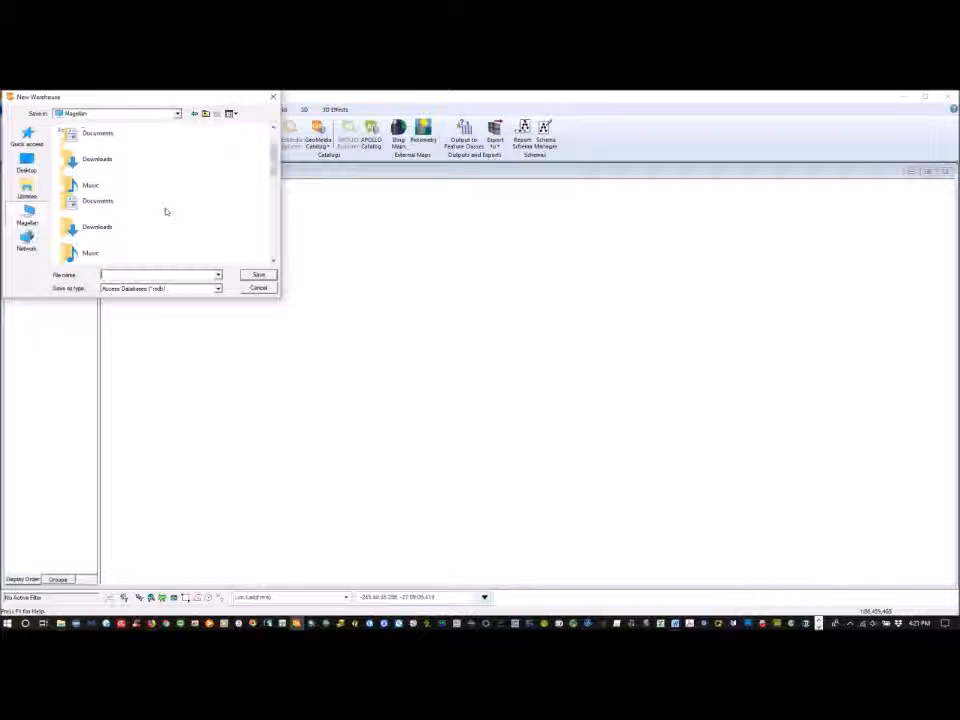
double_click(124, 172)
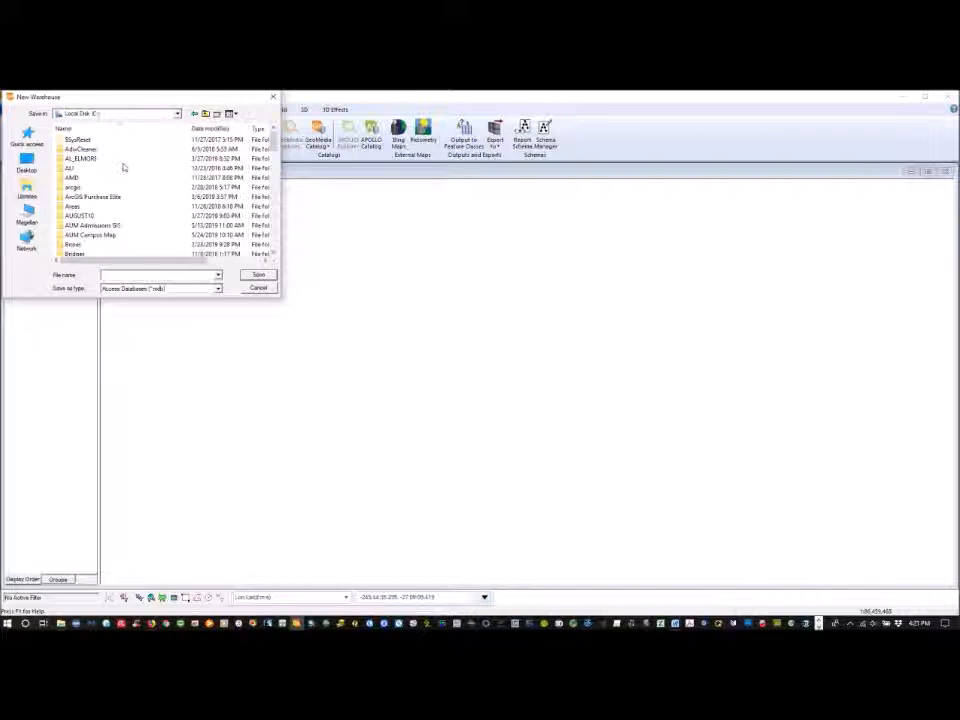
scroll(124, 168, down, 8)
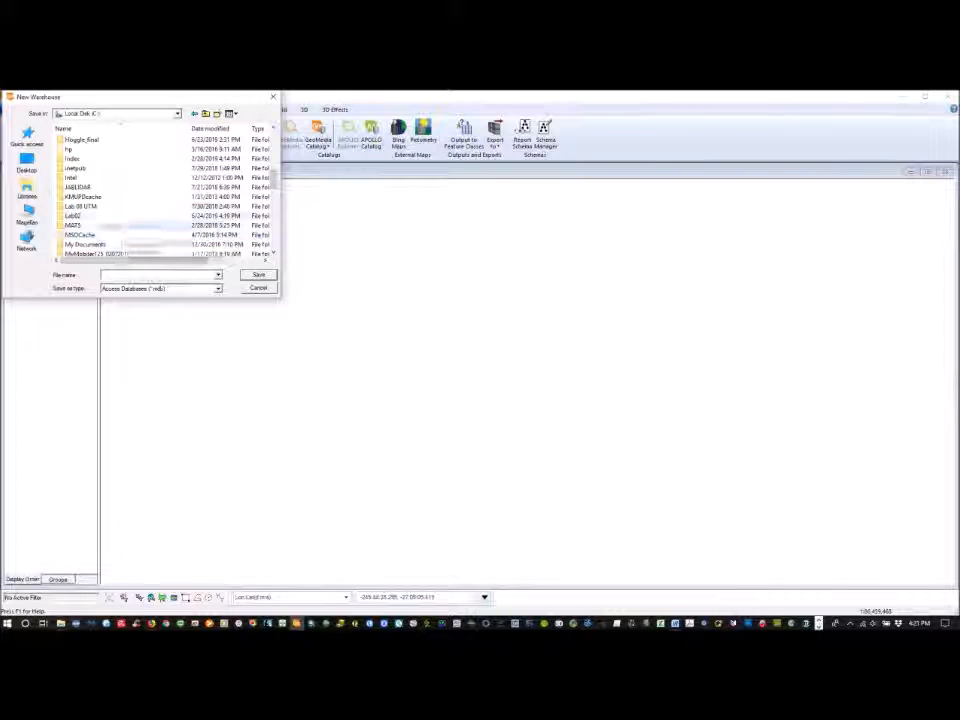
scroll(107, 210, up, 1)
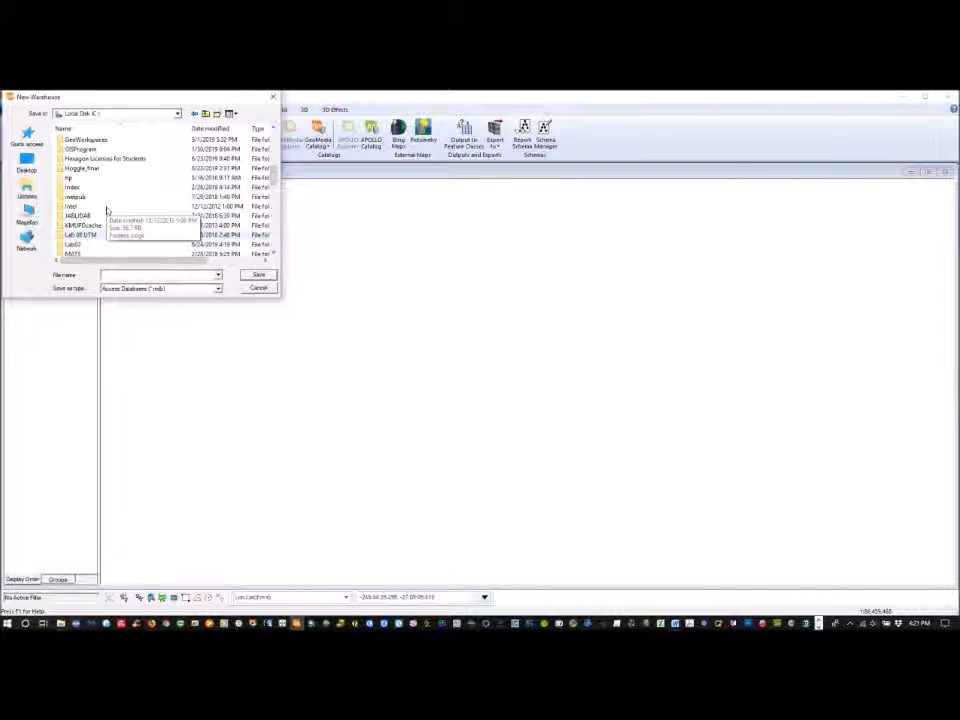
double_click(75, 244)
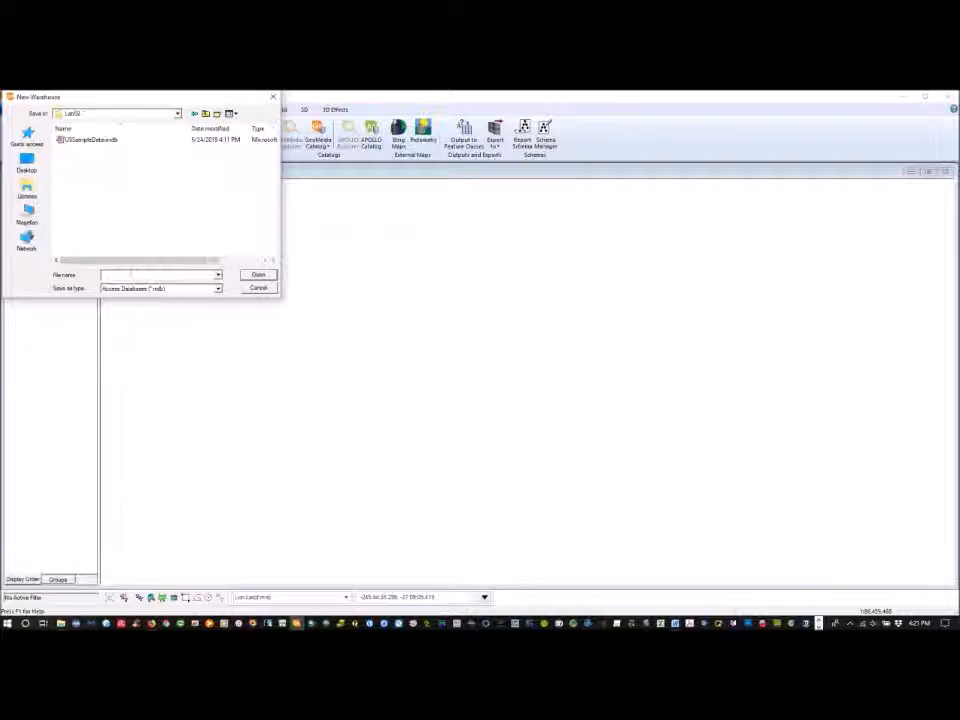
click(132, 275)
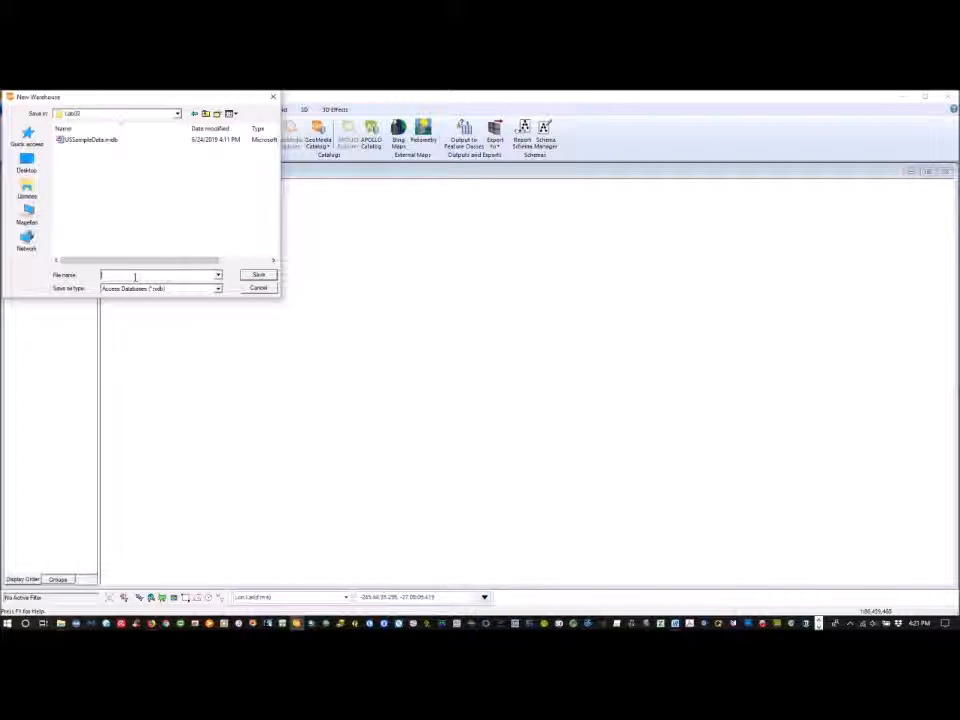
text(wi)
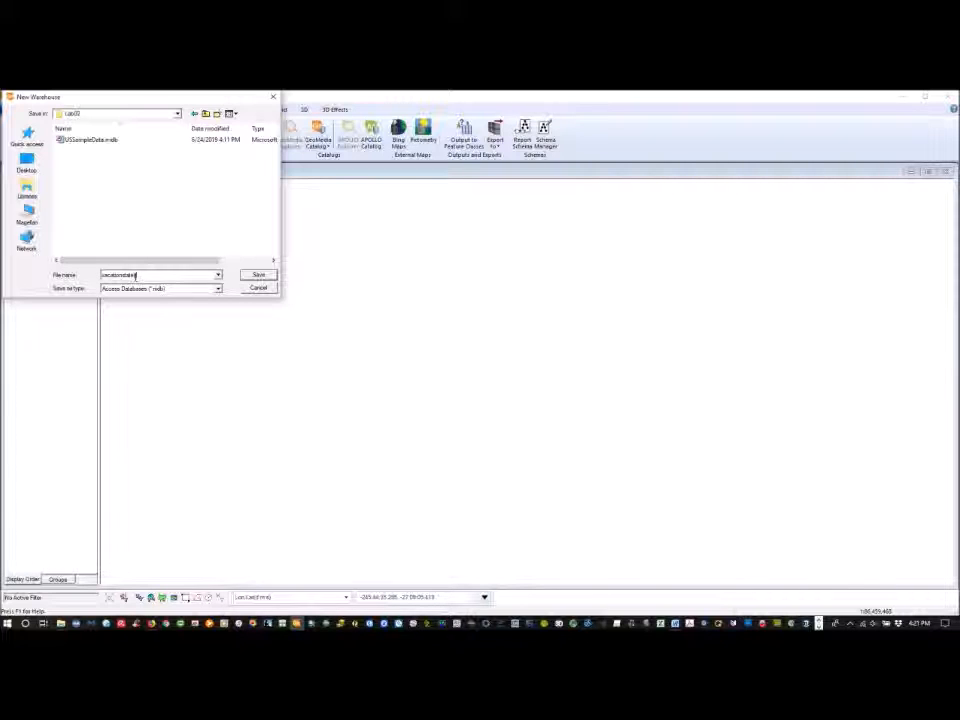
click(247, 274)
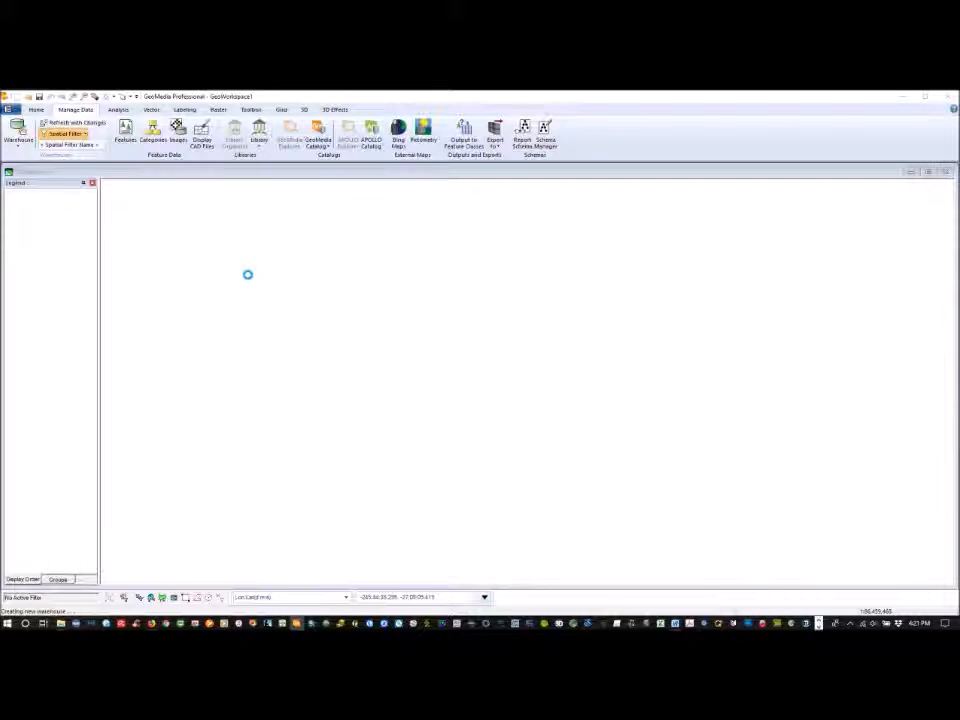
Step: Review the names, types and file paths in the warehouse connections list, then close it
click(16, 147)
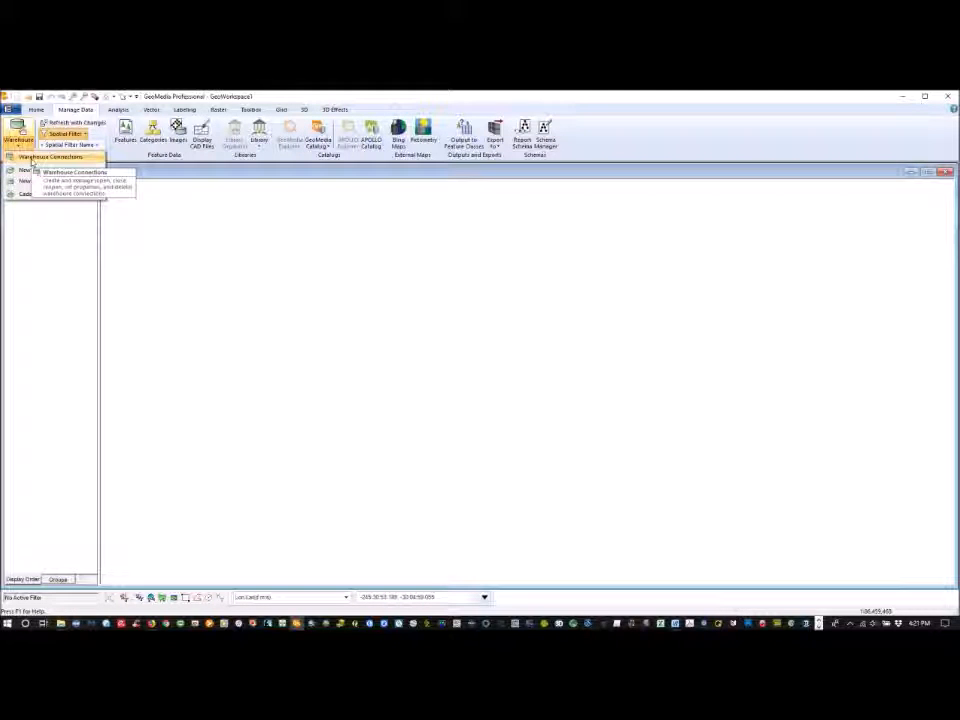
click(32, 160)
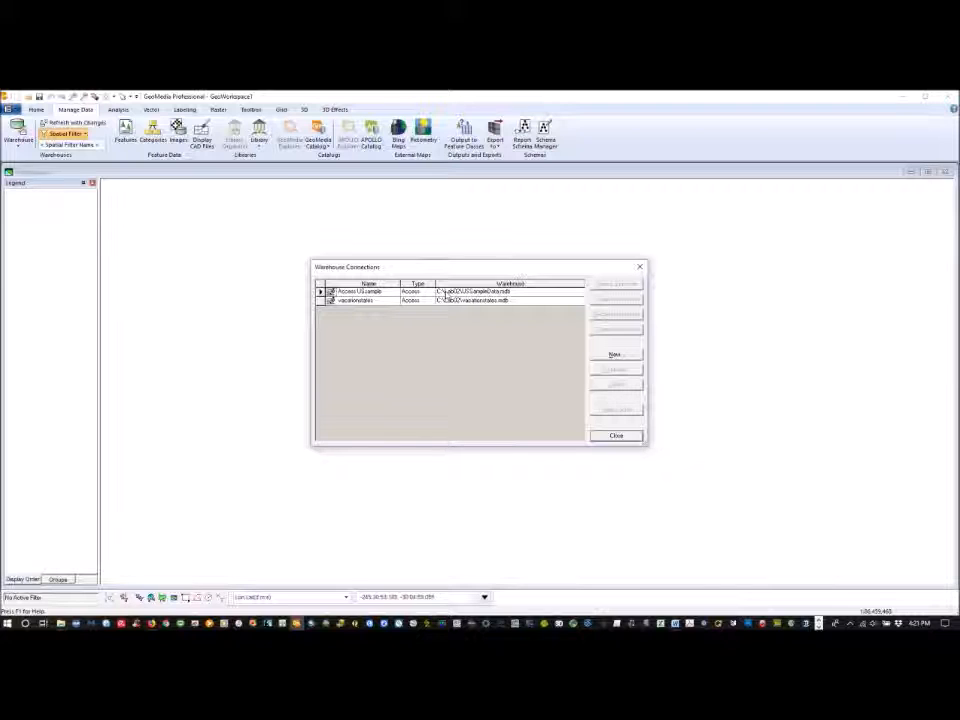
click(612, 436)
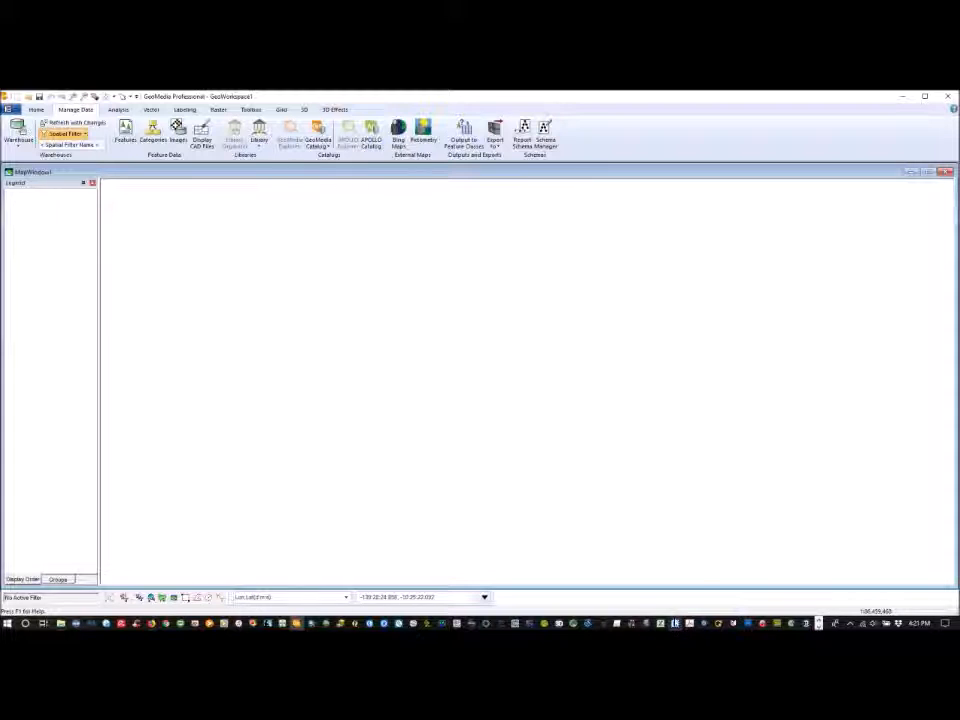
Step: Switch to the lab document in Word and read step 9 on Output to Feature Classes and the steps after it
click(675, 623)
scroll(344, 440, down, 3)
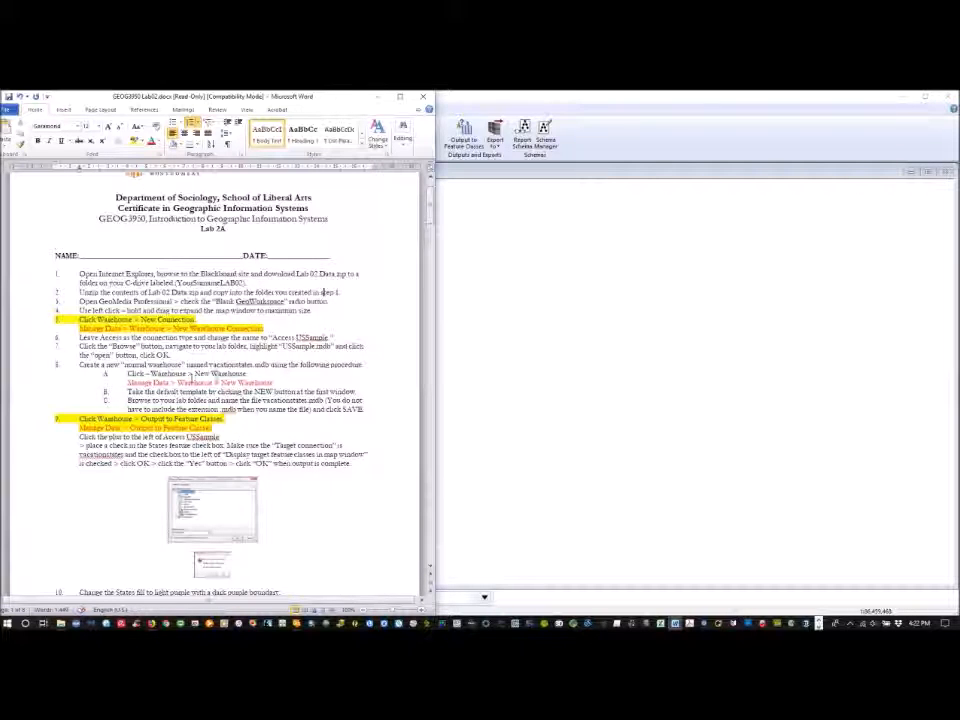
scroll(246, 375, down, 1)
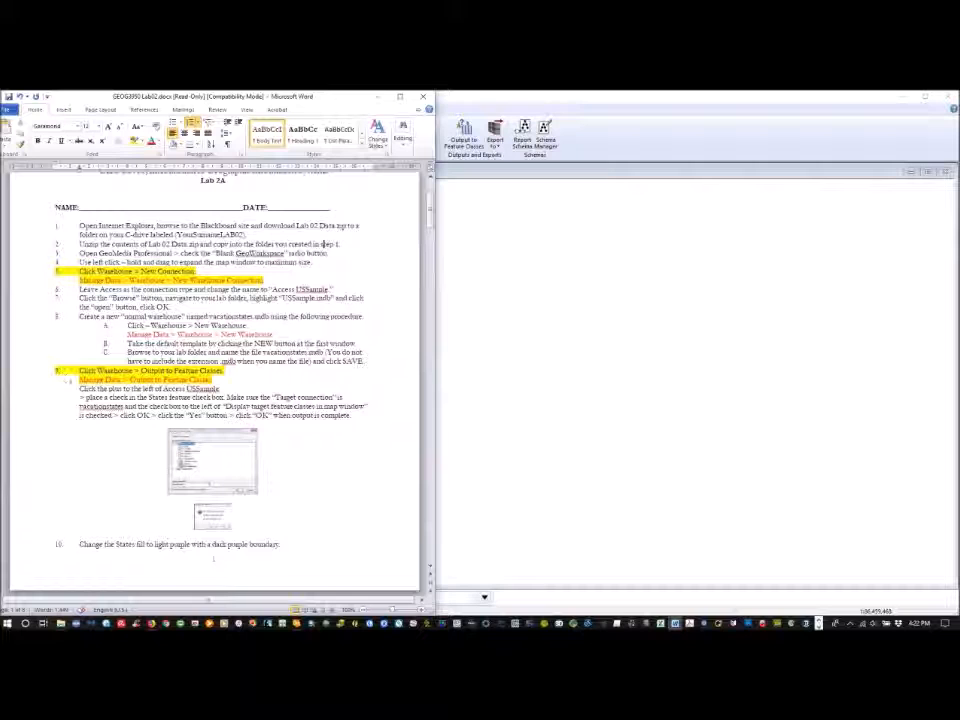
click(79, 380)
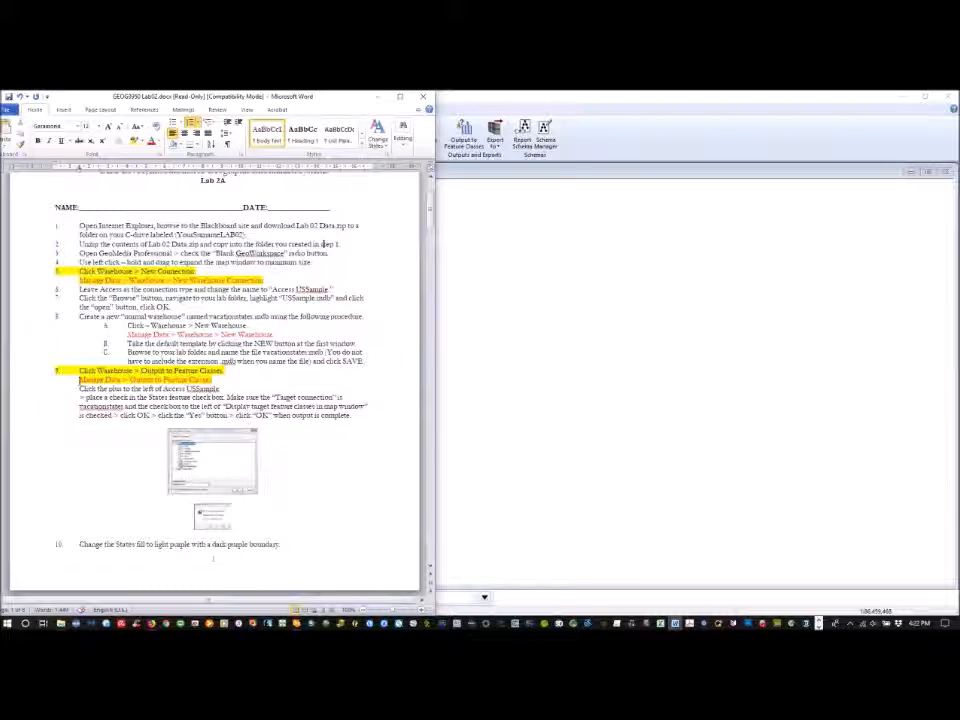
scroll(80, 380, down, 3)
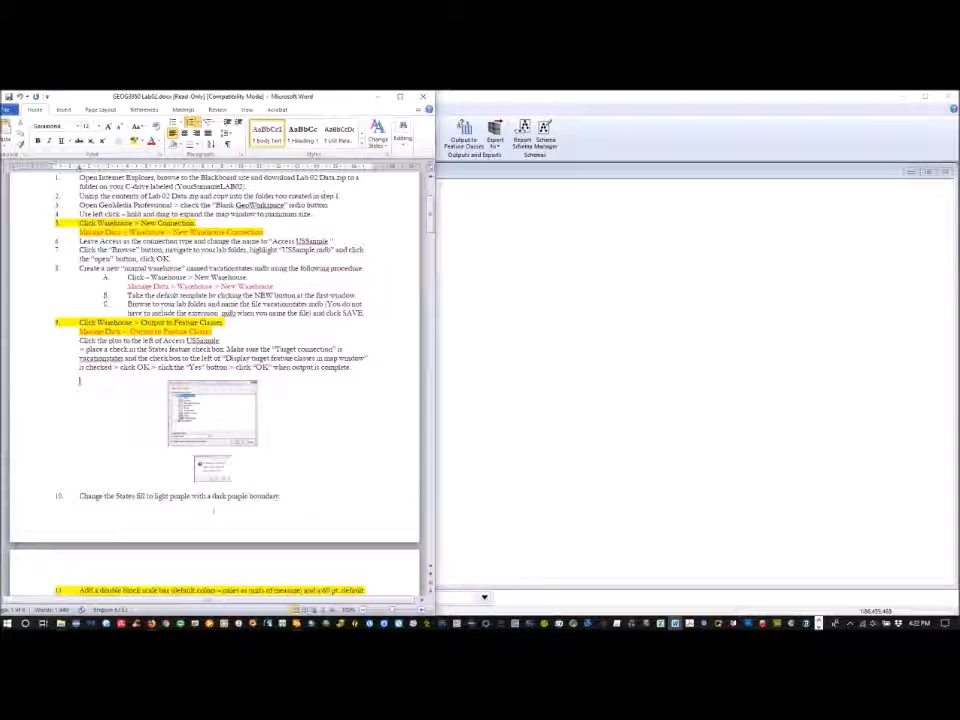
scroll(80, 380, down, 3)
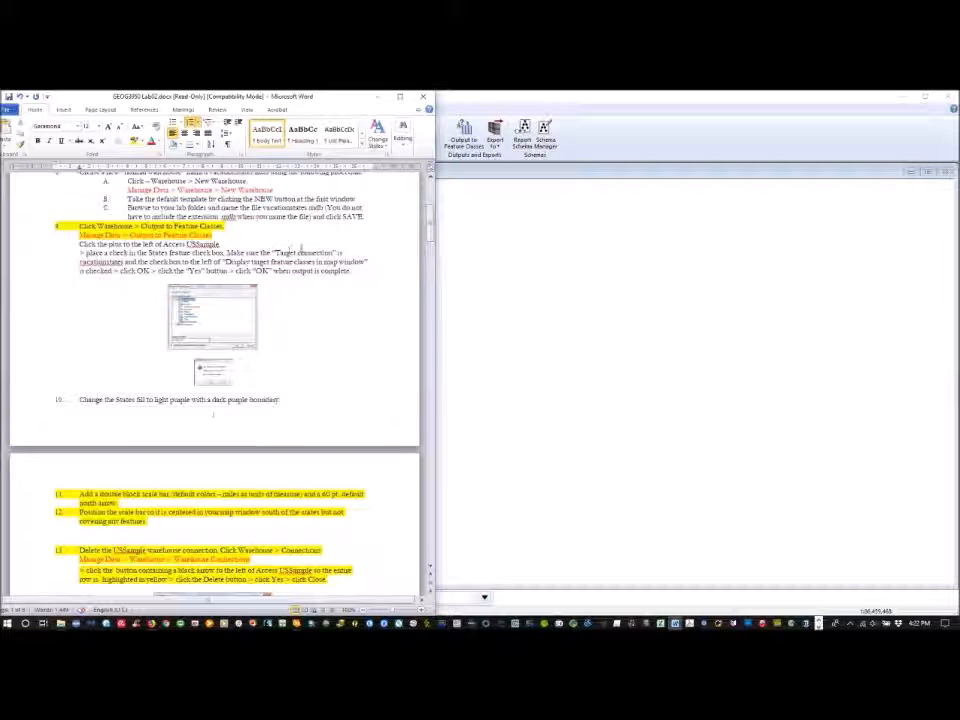
scroll(344, 272, up, 2)
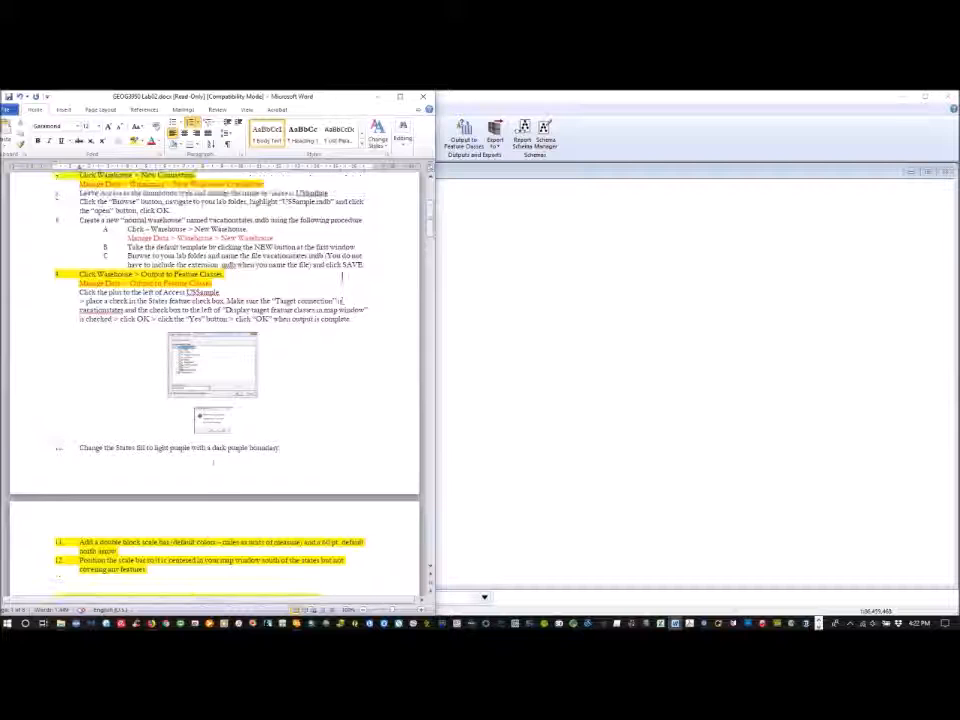
Step: Switch back to GeoMedia Professional and select the States feature of Access USSample as the source for Output to Feature Classes
scroll(342, 276, up, 2)
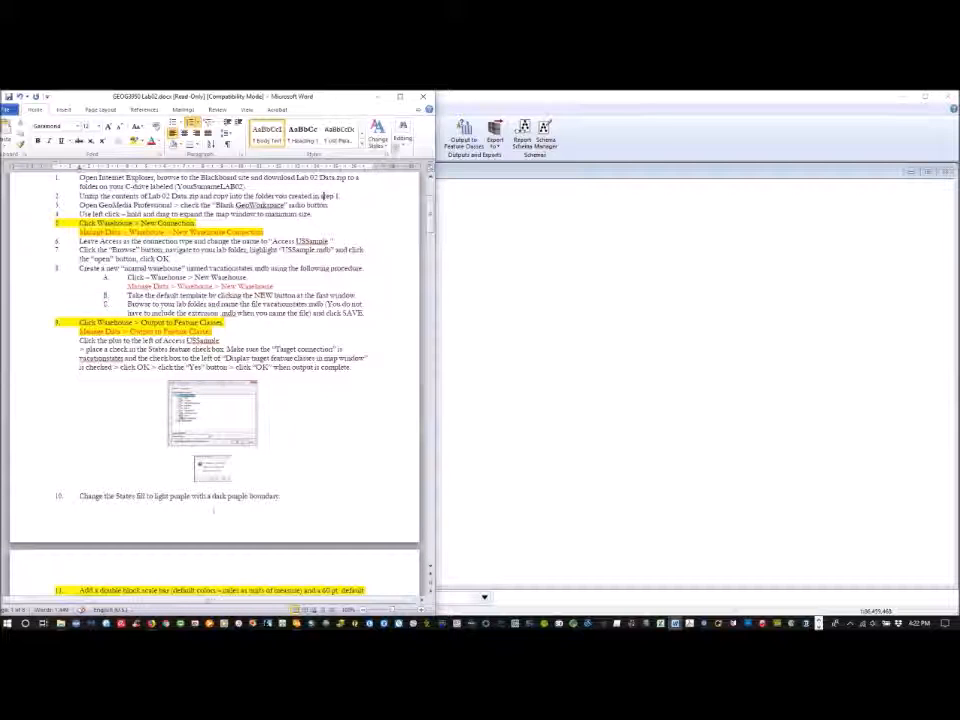
click(376, 96)
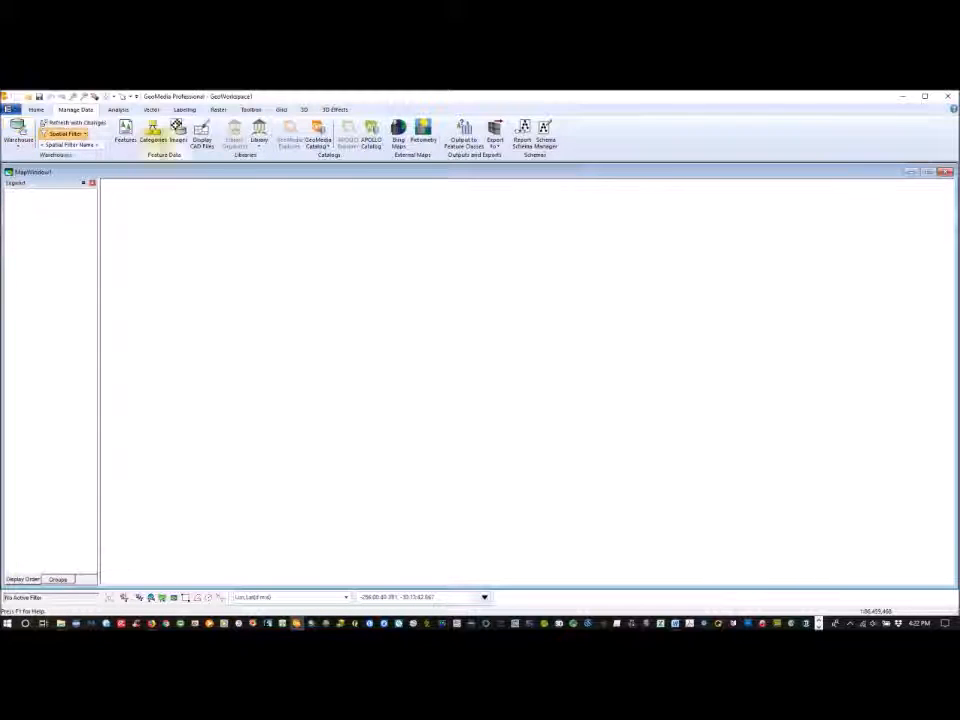
click(466, 135)
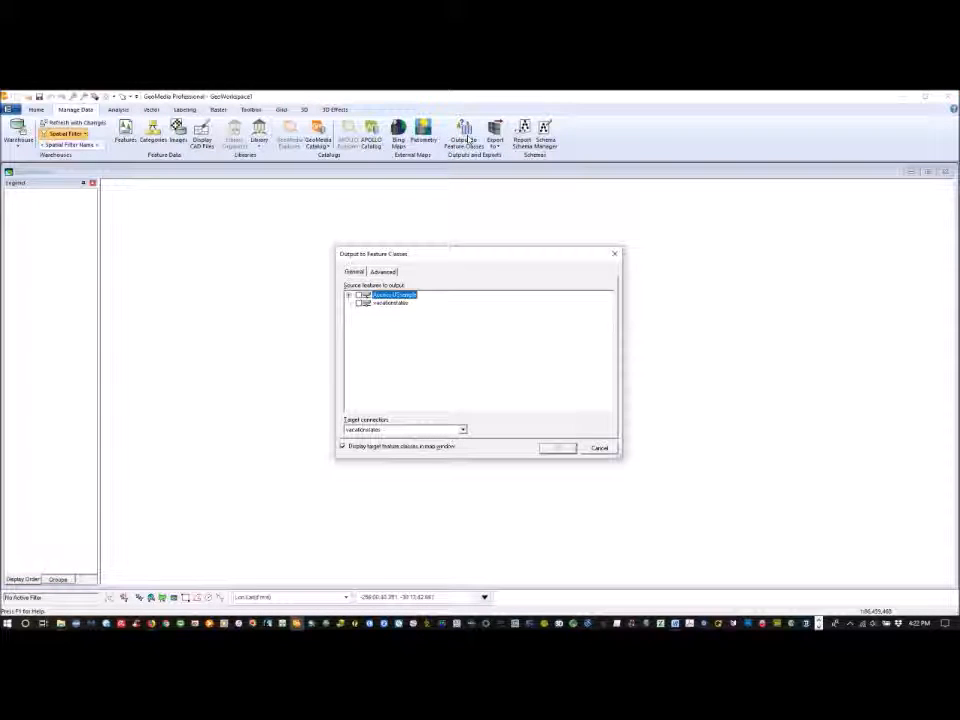
click(350, 296)
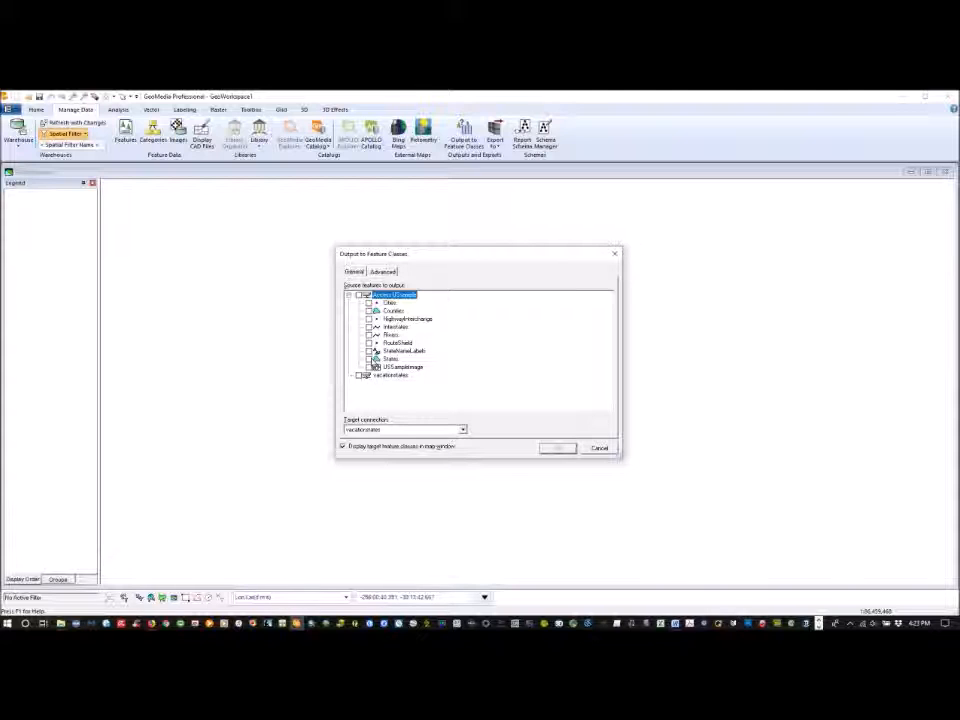
click(369, 358)
Step: Run the output to the vacationstates target connection with the target feature classes displayed in the map window
click(462, 430)
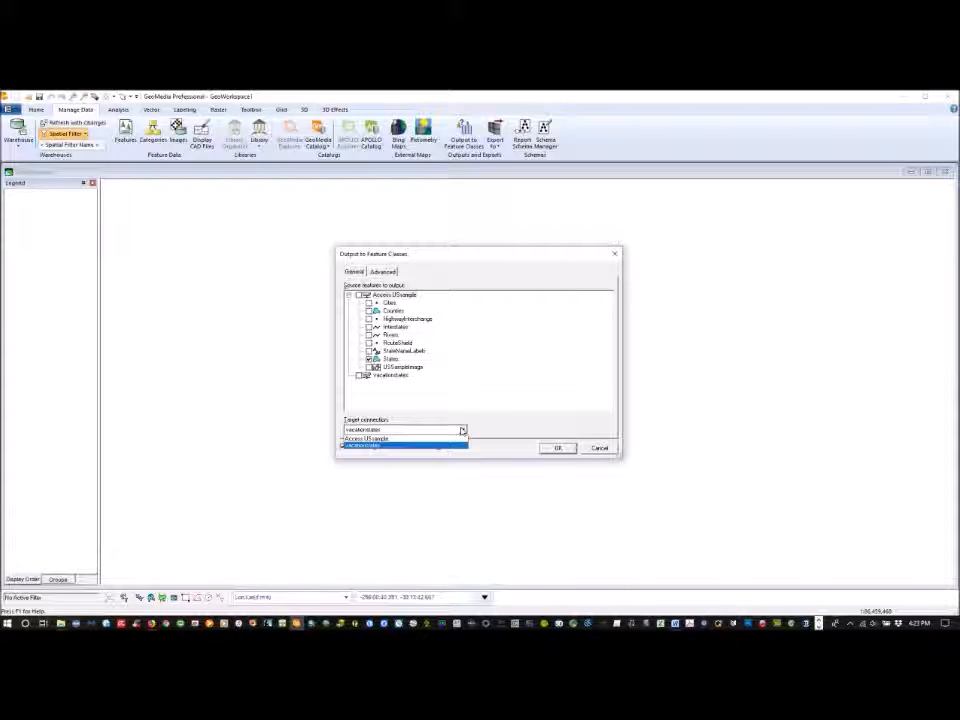
click(462, 430)
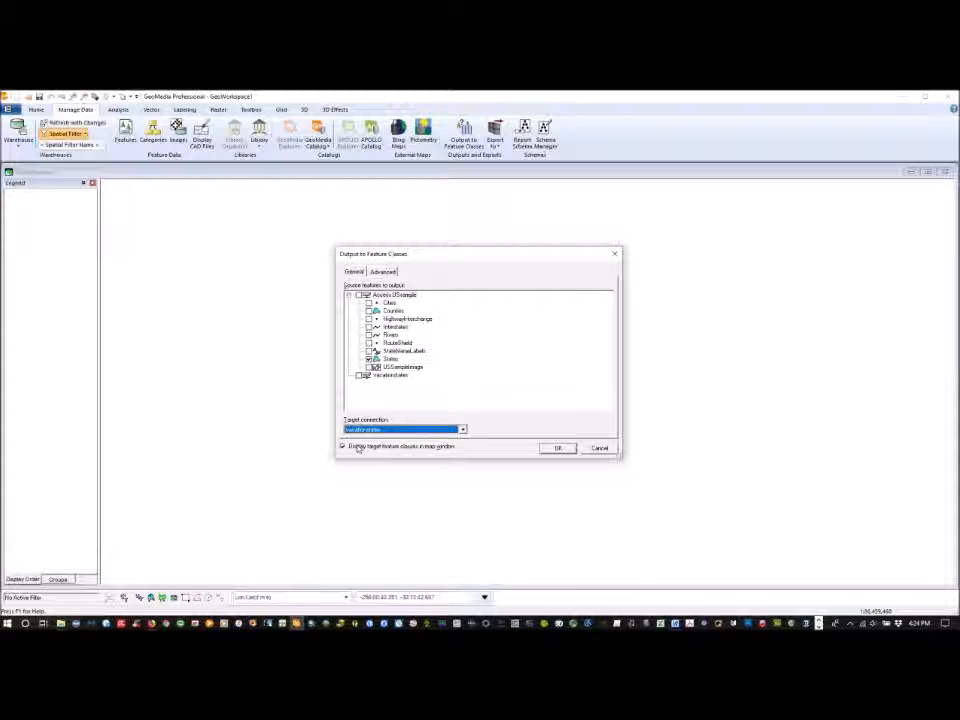
click(556, 448)
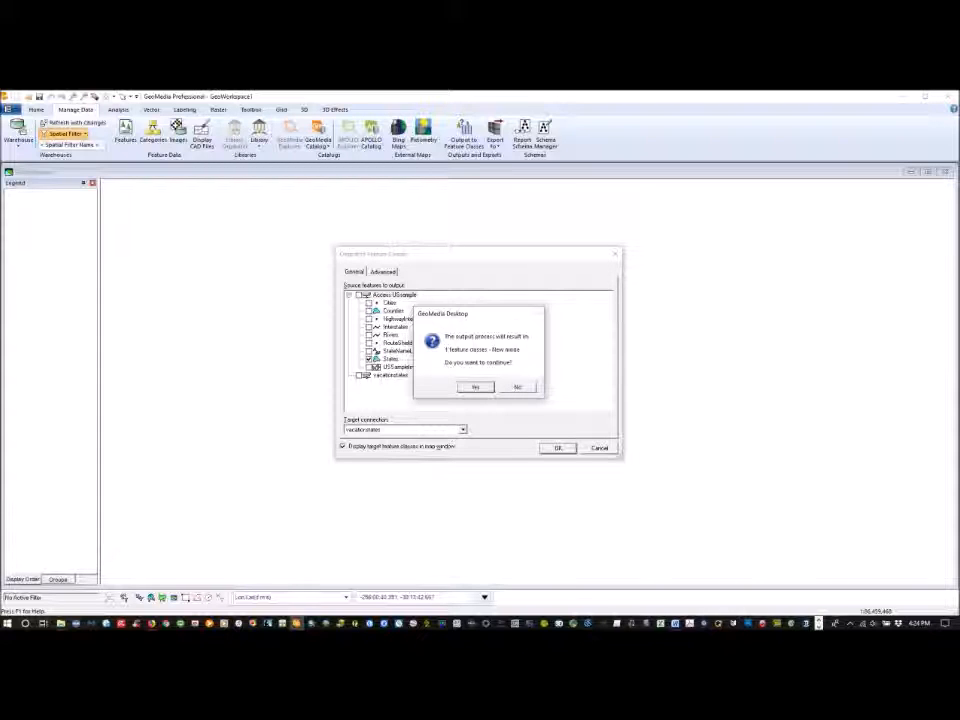
click(476, 388)
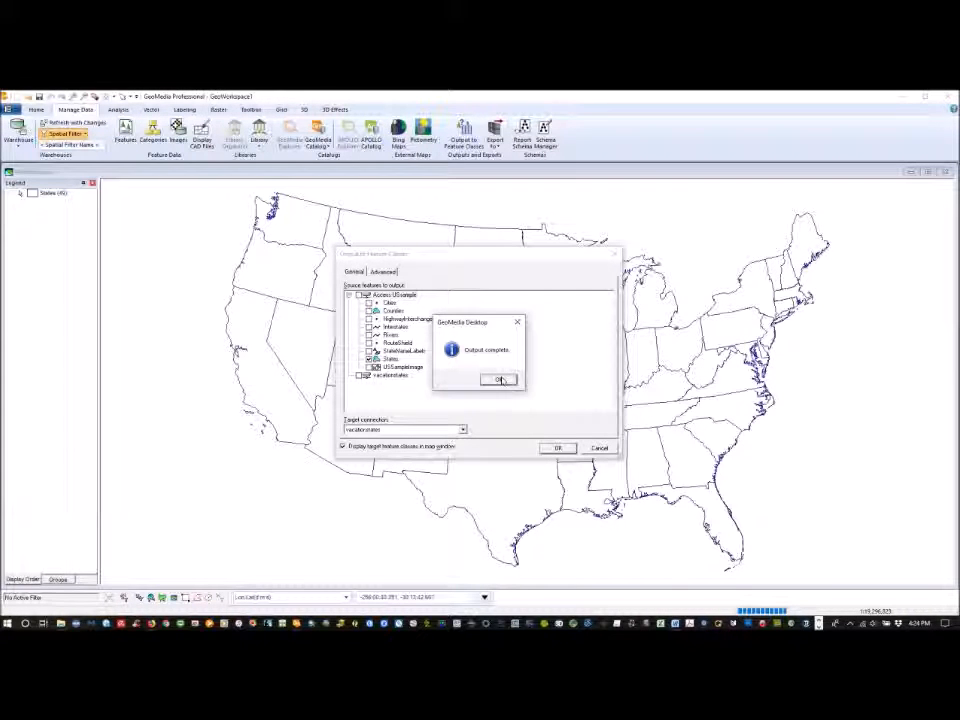
click(498, 379)
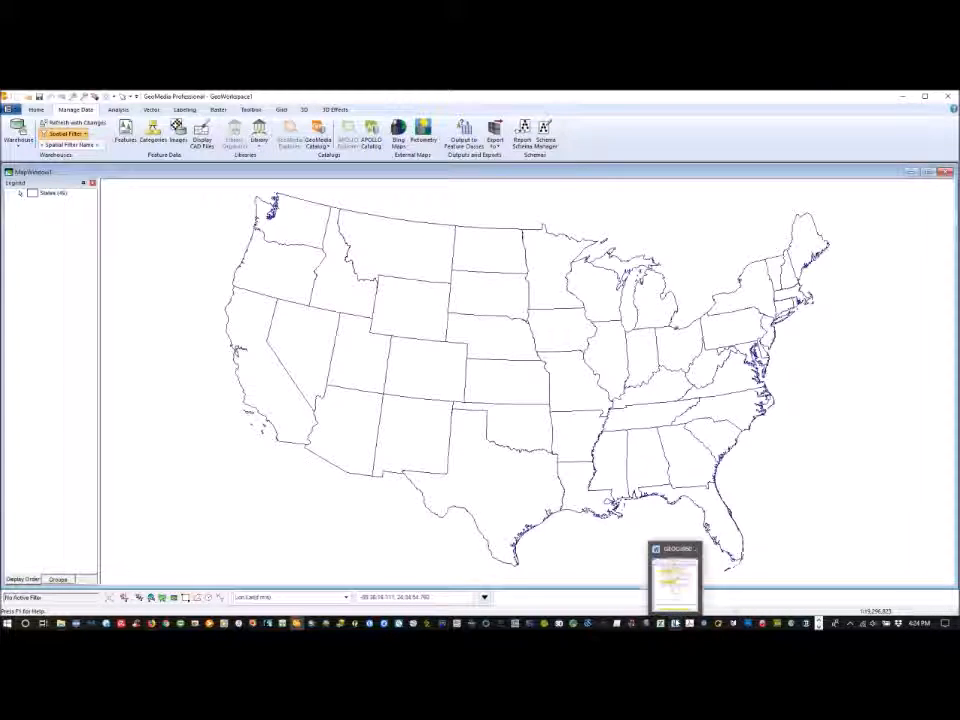
Step: Switch to the lab document in Word and read steps 9 to 13 on output, States colours, scale bar and warehouse connection
click(675, 623)
scroll(332, 388, down, 2)
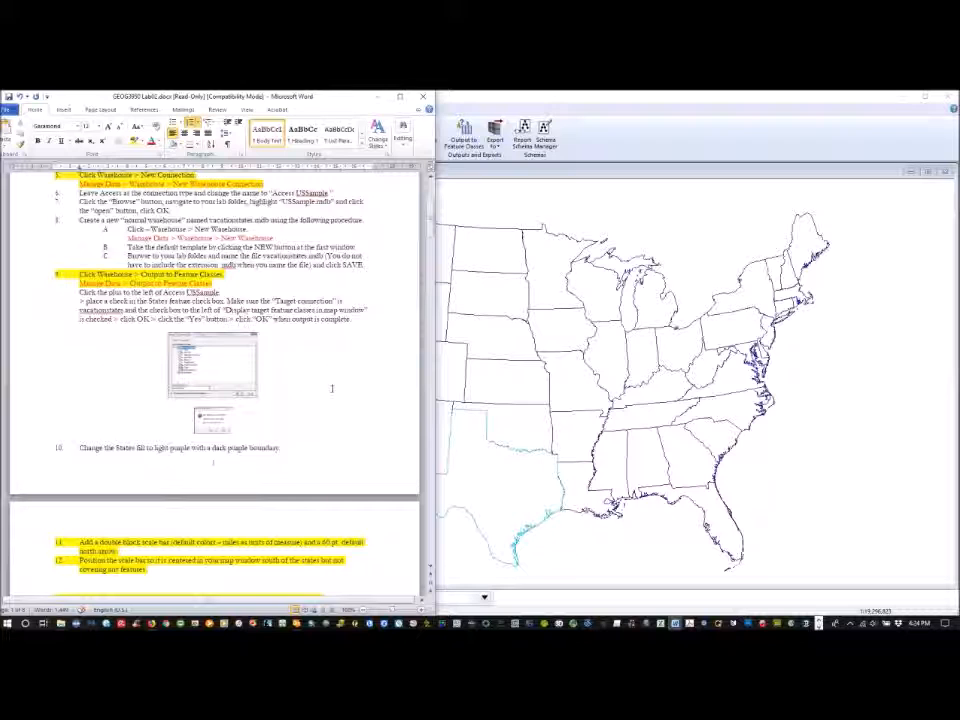
scroll(332, 388, up, 5)
scroll(332, 388, down, 3)
scroll(332, 388, down, 3)
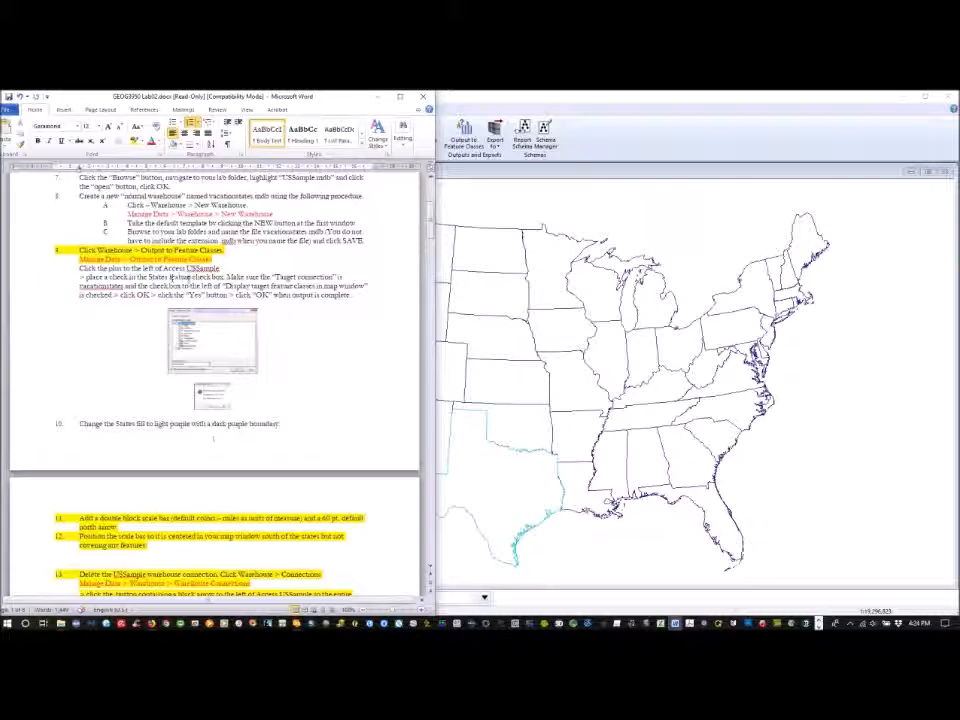
scroll(172, 277, down, 1)
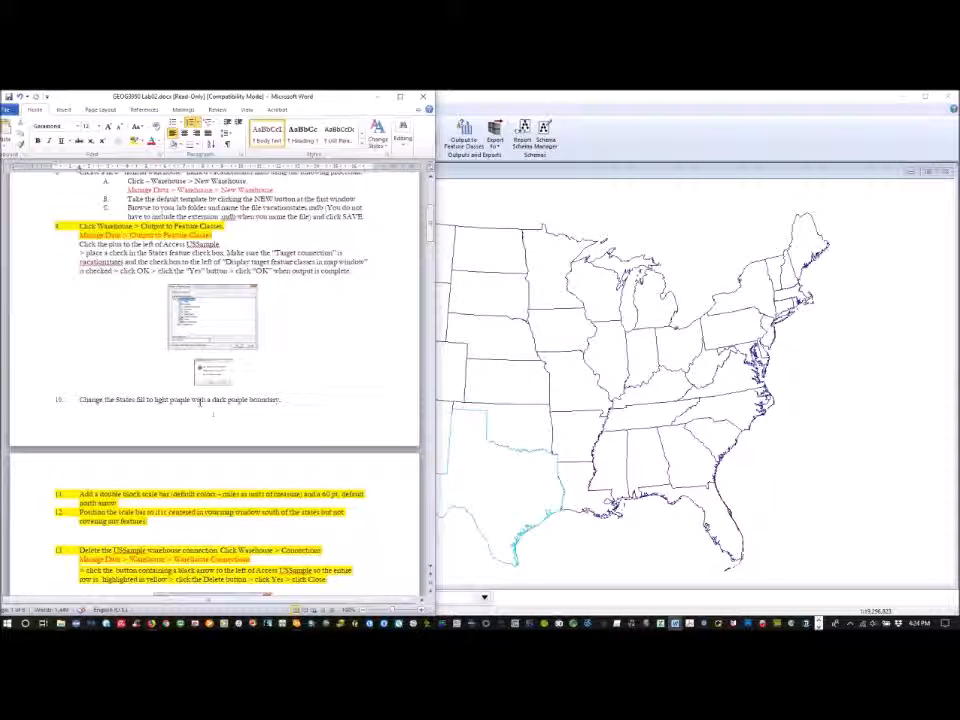
scroll(282, 401, down, 3)
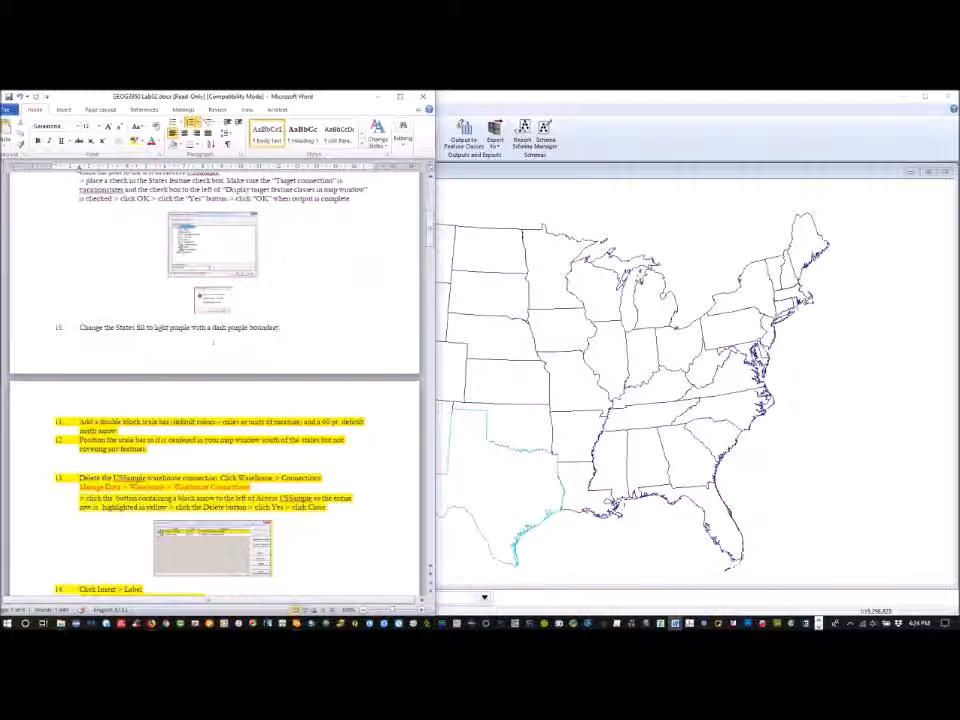
drag(430, 236, 430, 178)
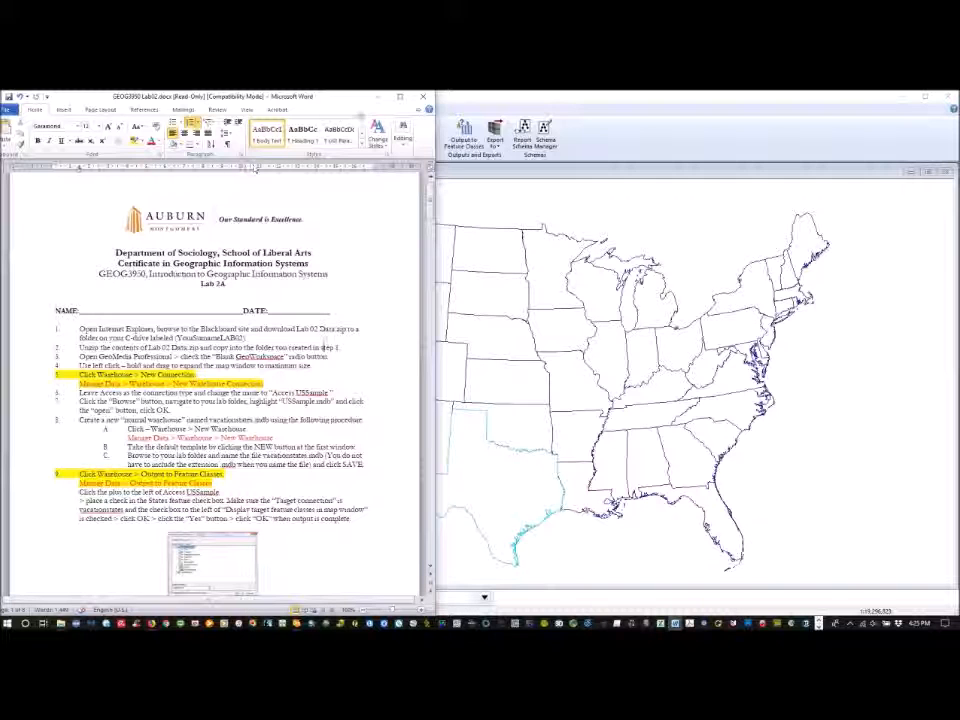
Step: Return to GeoMedia Professional and turn on the scale bar in the map window
click(378, 97)
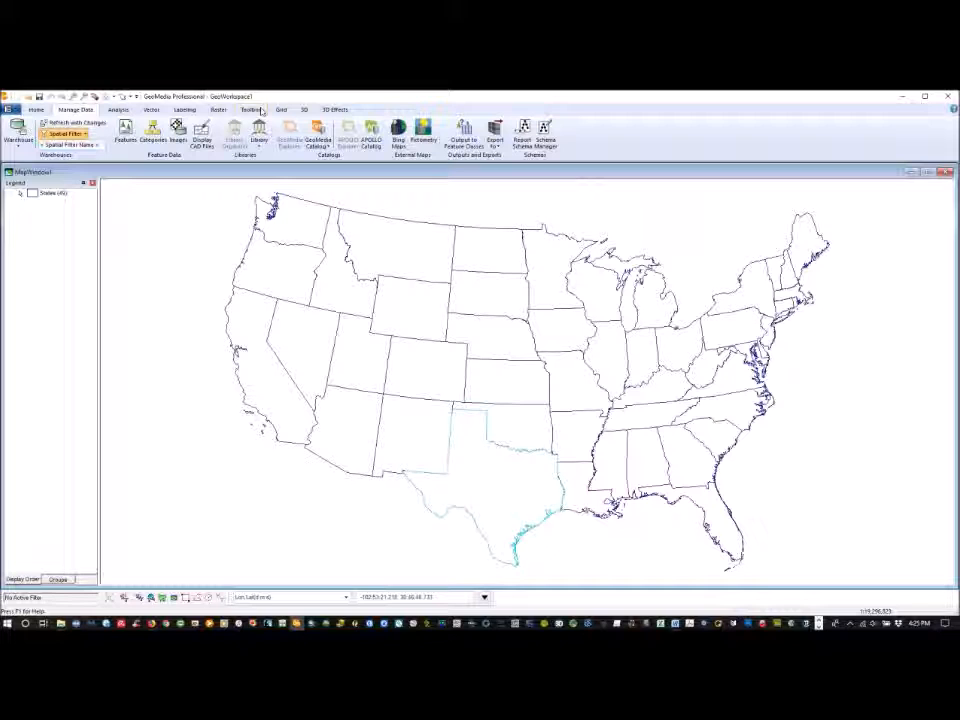
click(258, 110)
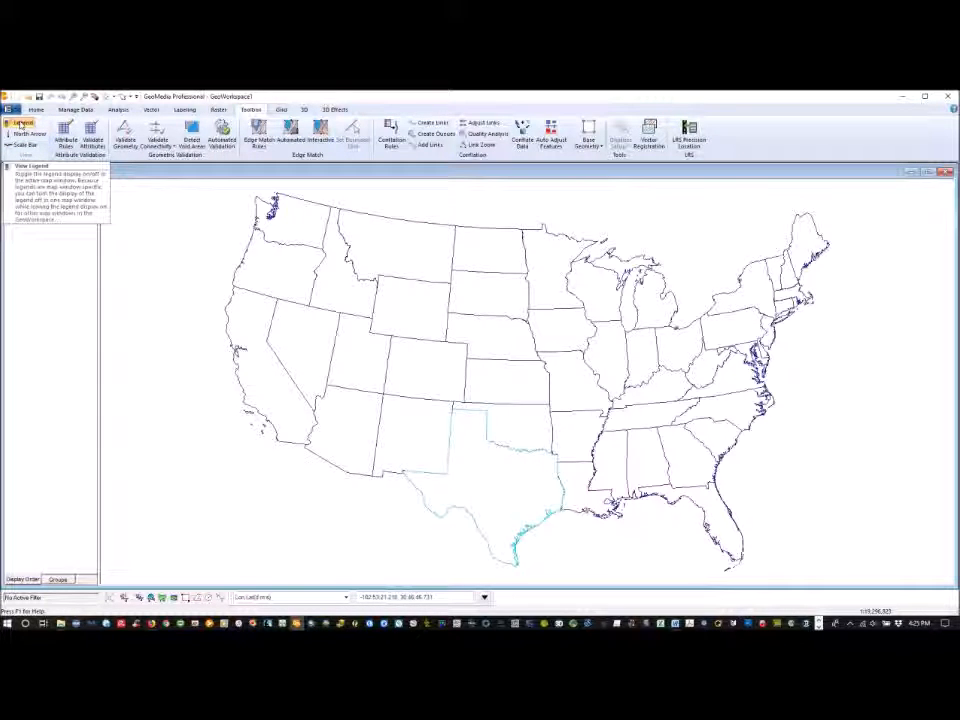
click(20, 123)
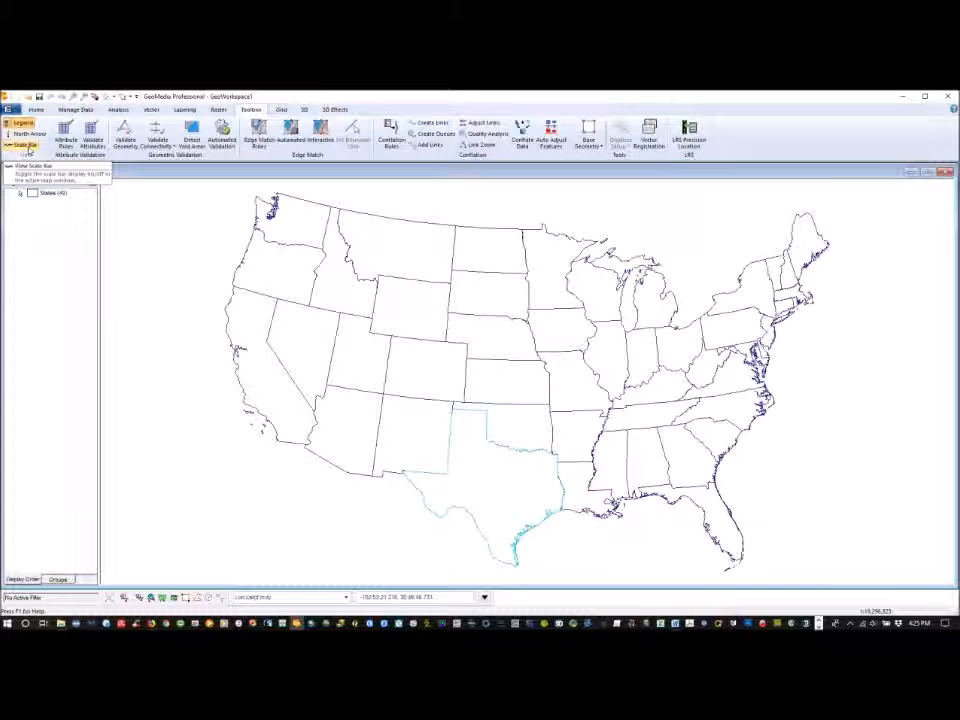
click(29, 148)
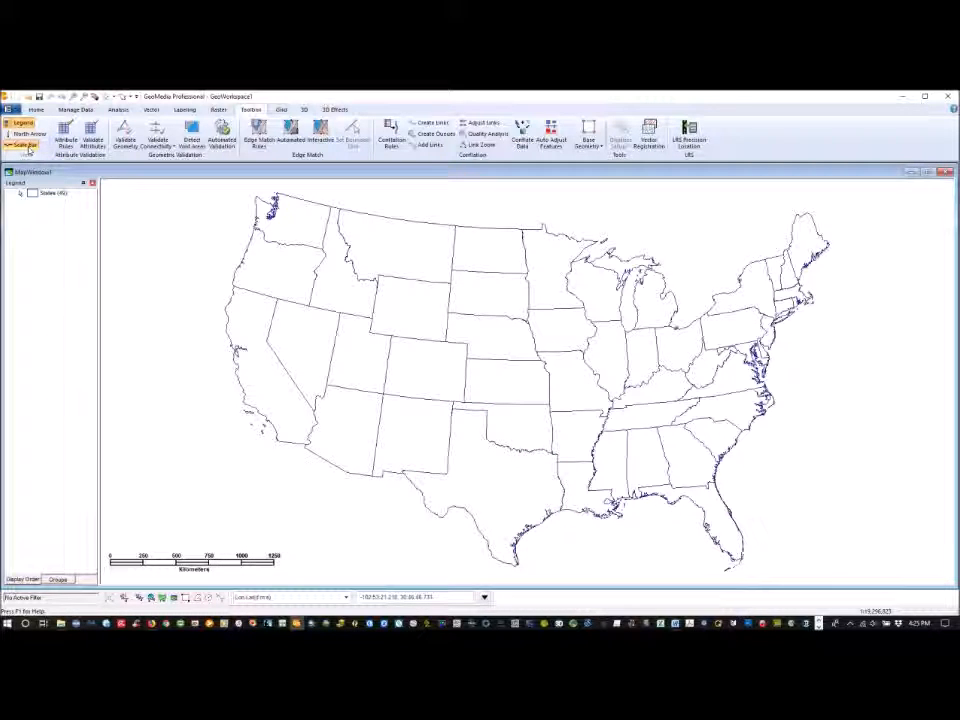
Step: Change the scale bar's interval unit to miles and its style type to Double Block, keeping the default colours
click(196, 572)
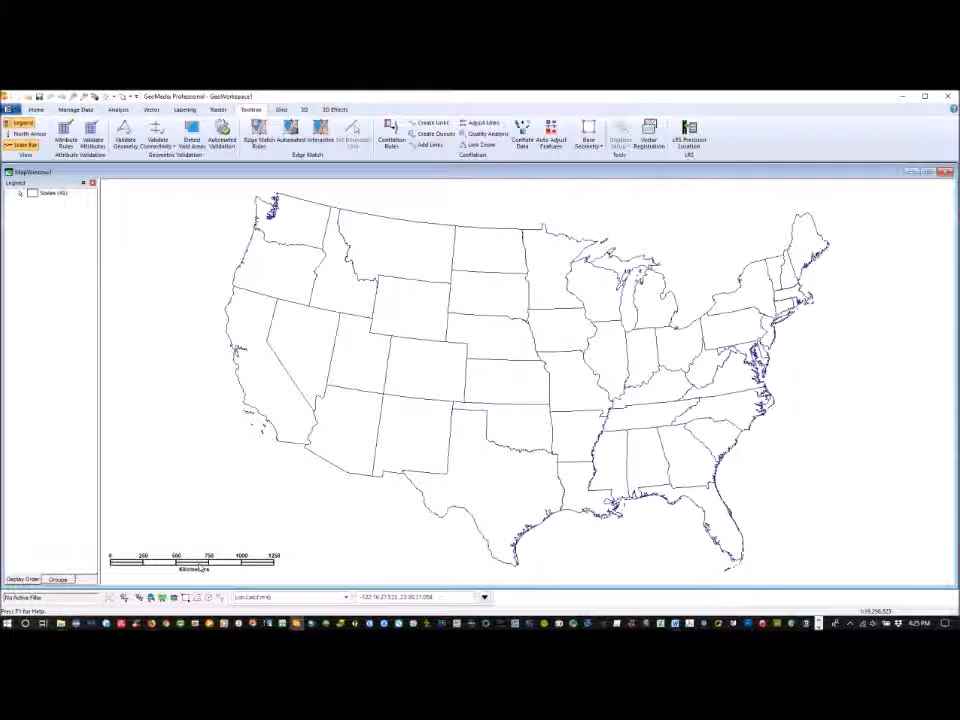
double_click(203, 568)
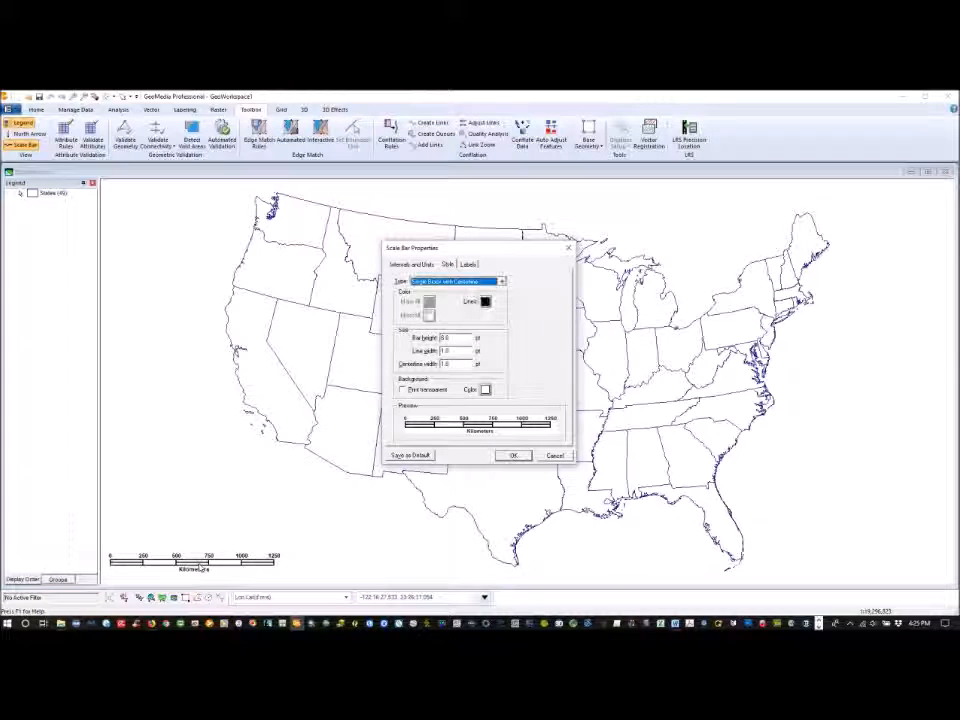
click(414, 265)
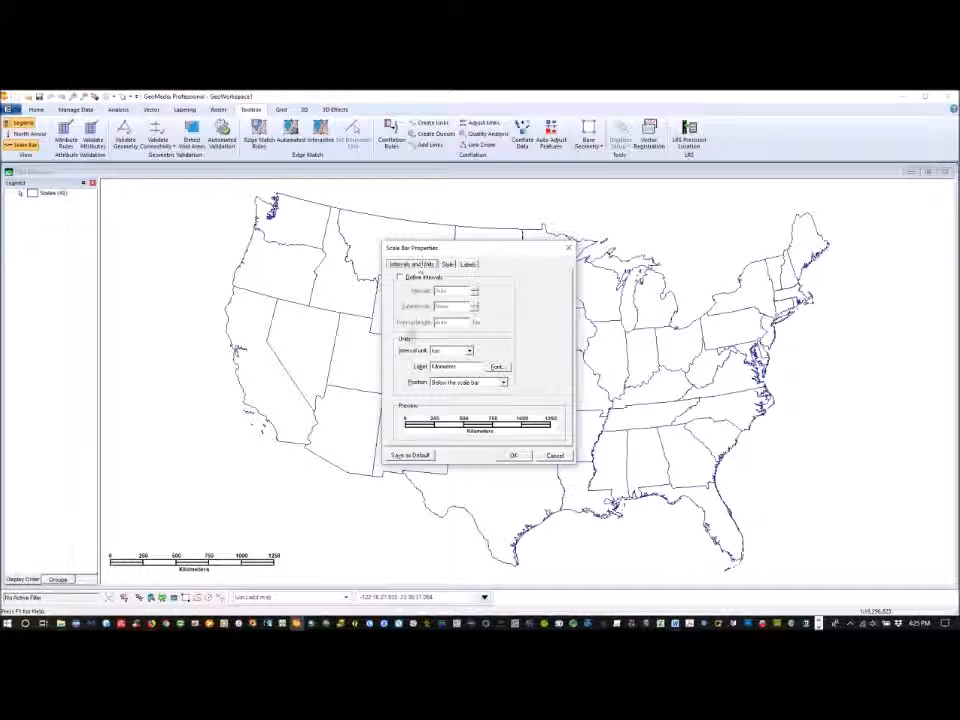
click(470, 352)
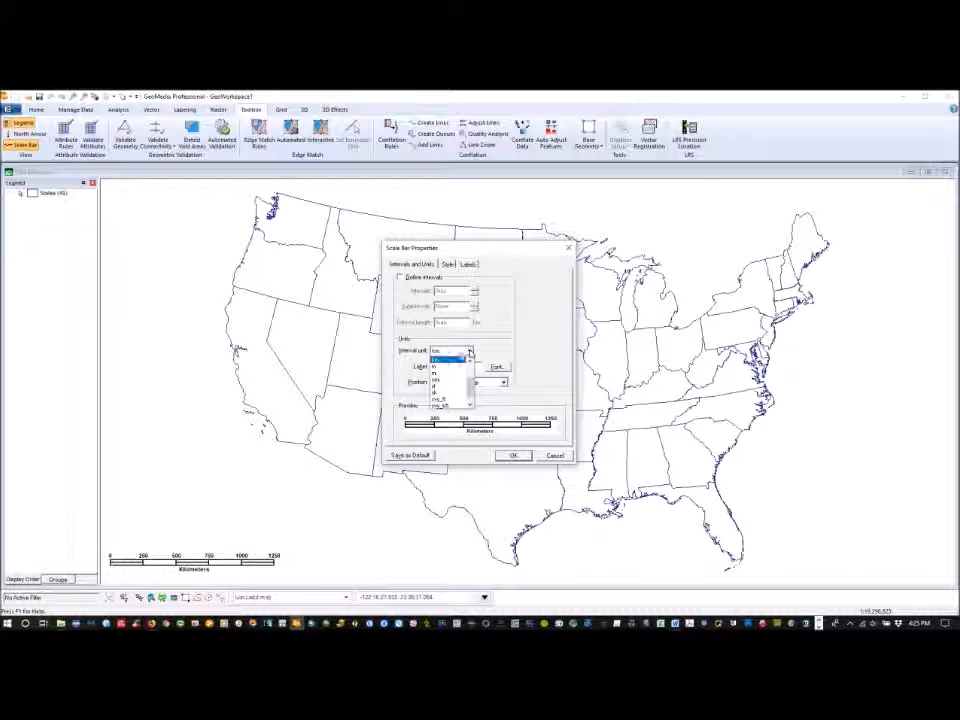
click(455, 376)
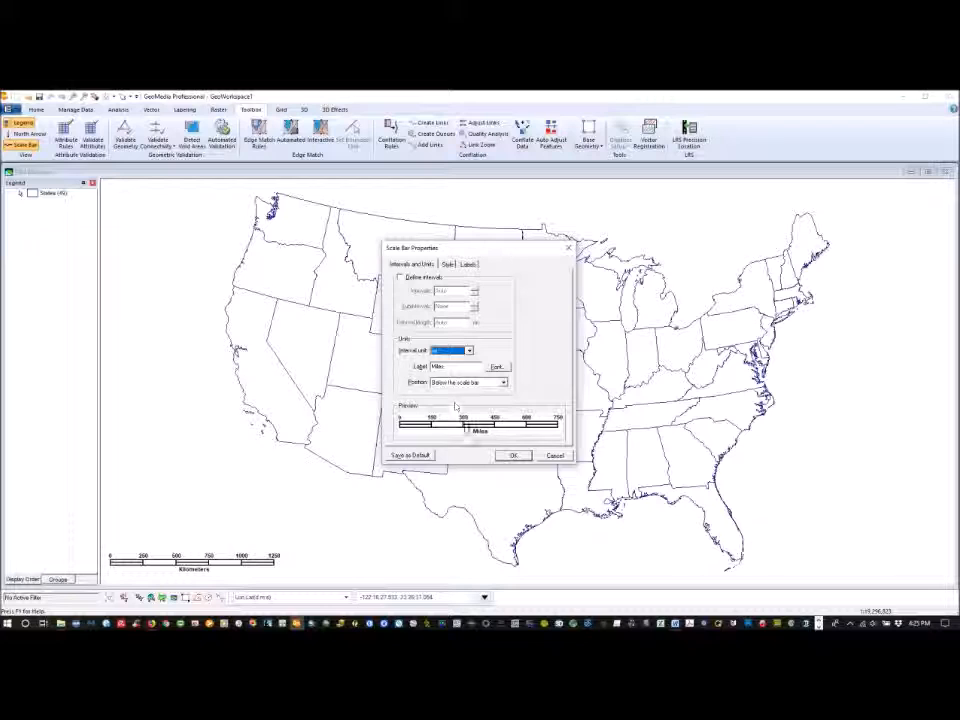
click(448, 265)
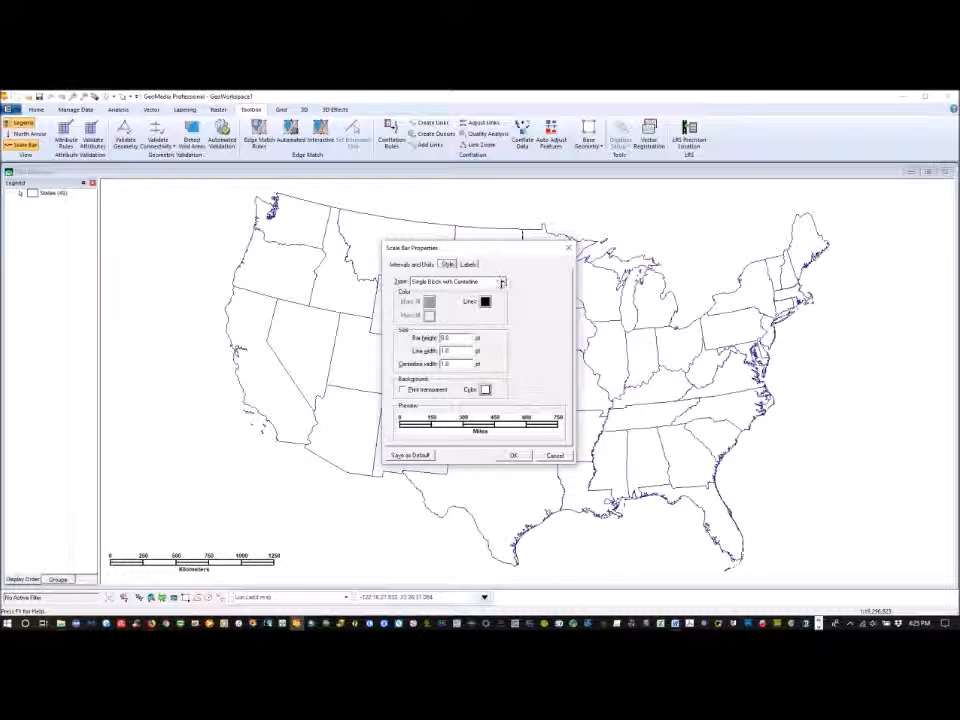
click(503, 282)
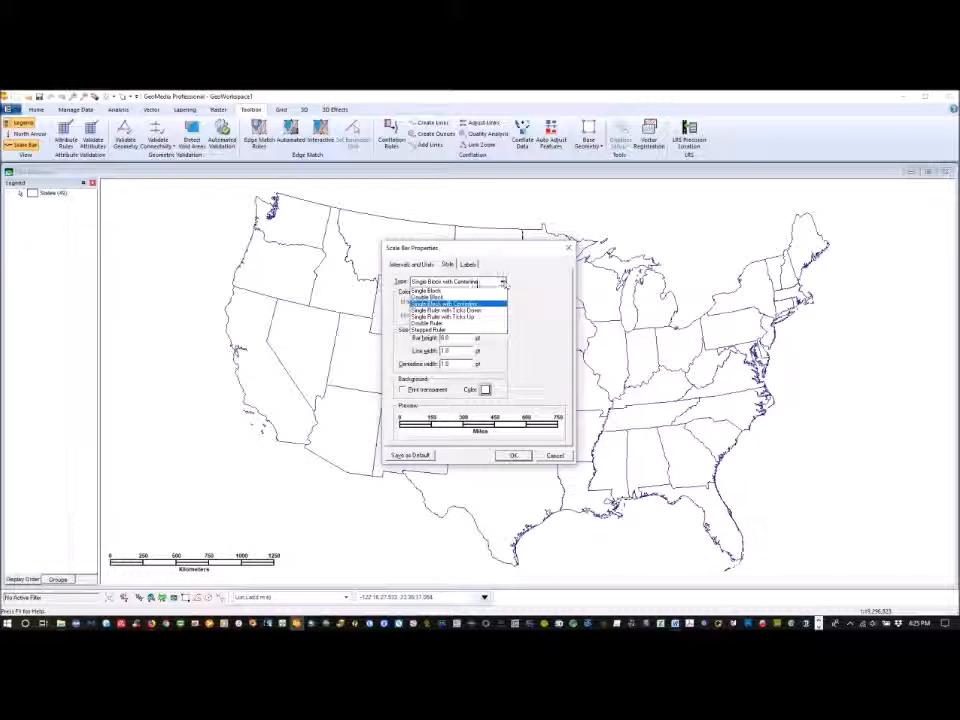
click(452, 297)
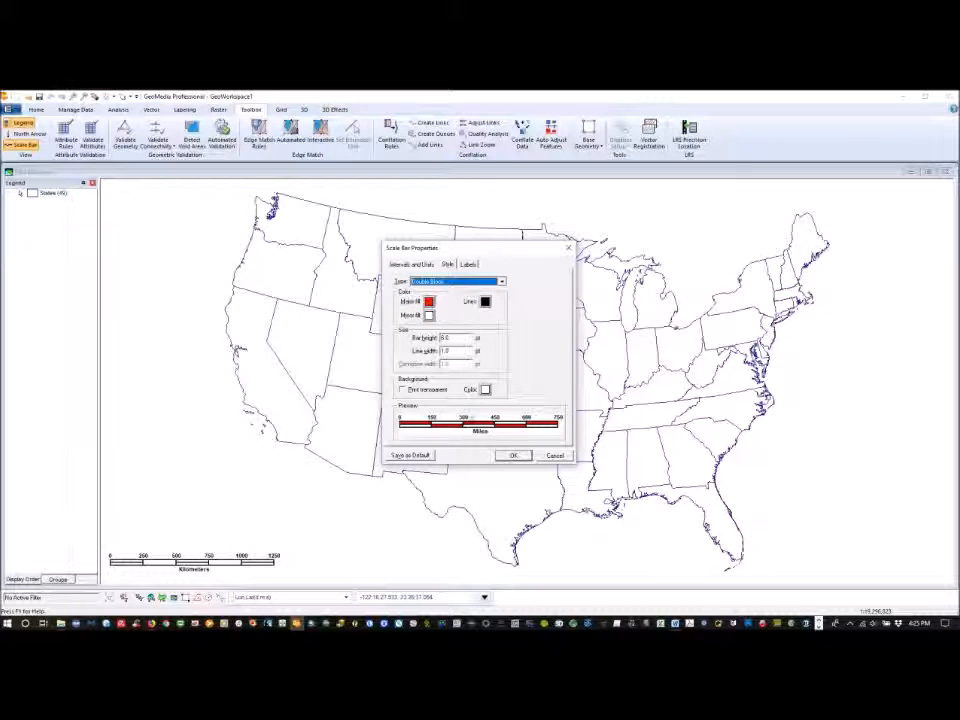
click(513, 455)
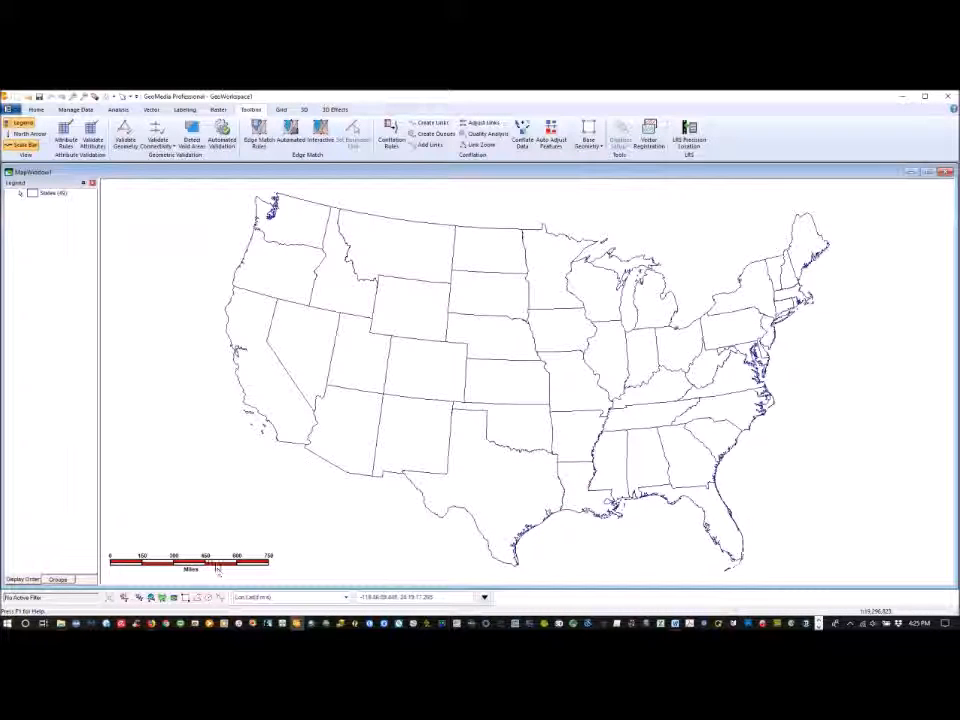
Step: Move the scale bar to the middle of the map window south of Texas and scale the states down to clear it
drag(215, 567, 546, 578)
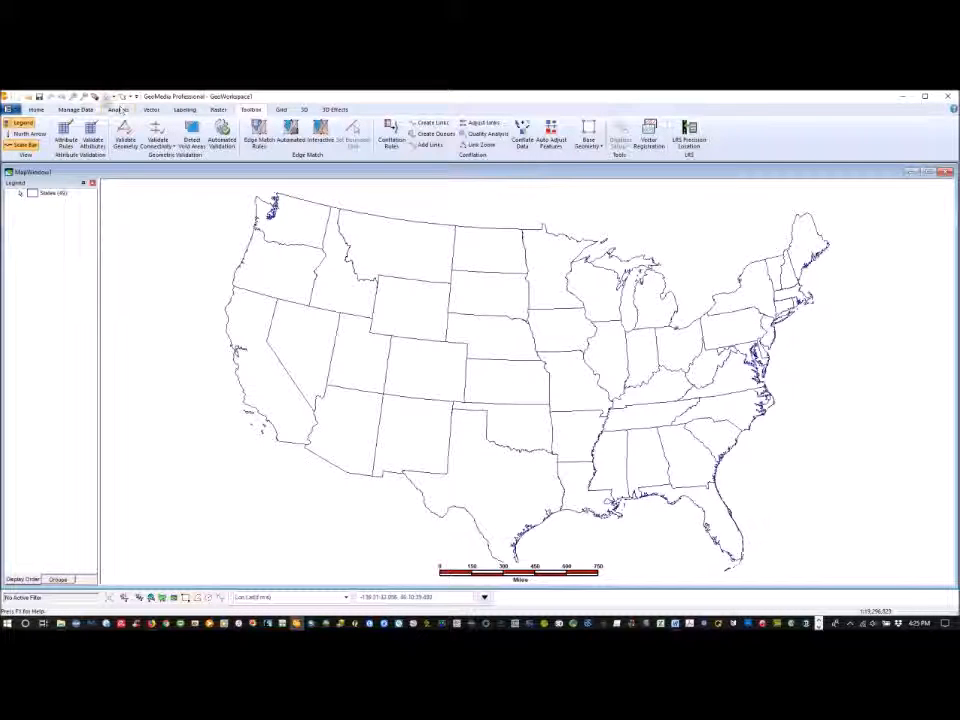
click(85, 98)
click(560, 420)
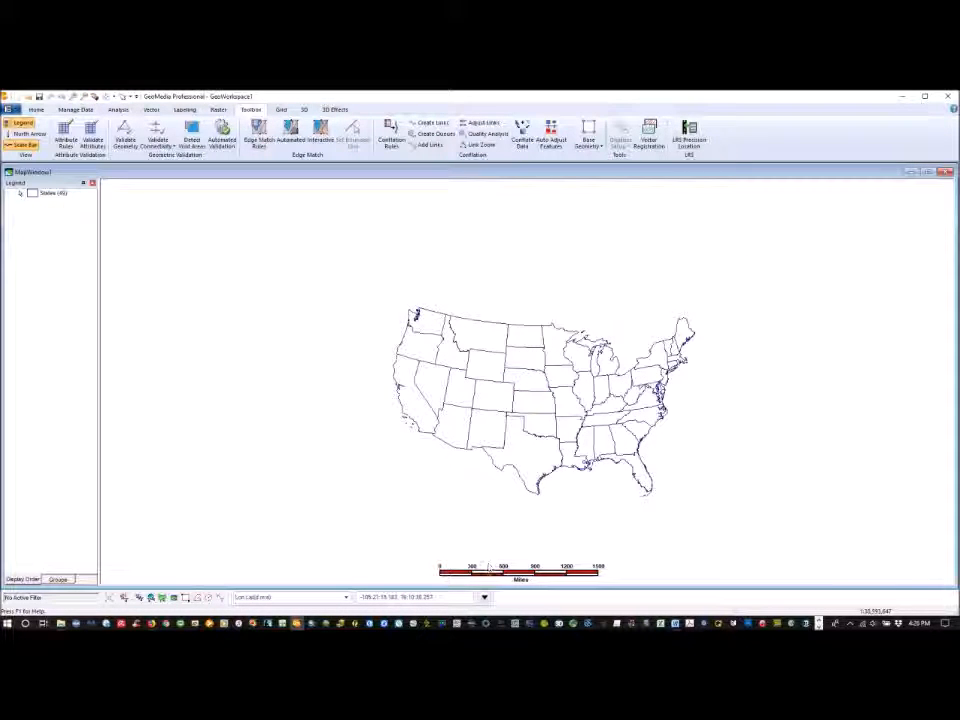
click(73, 97)
drag(395, 293, 706, 544)
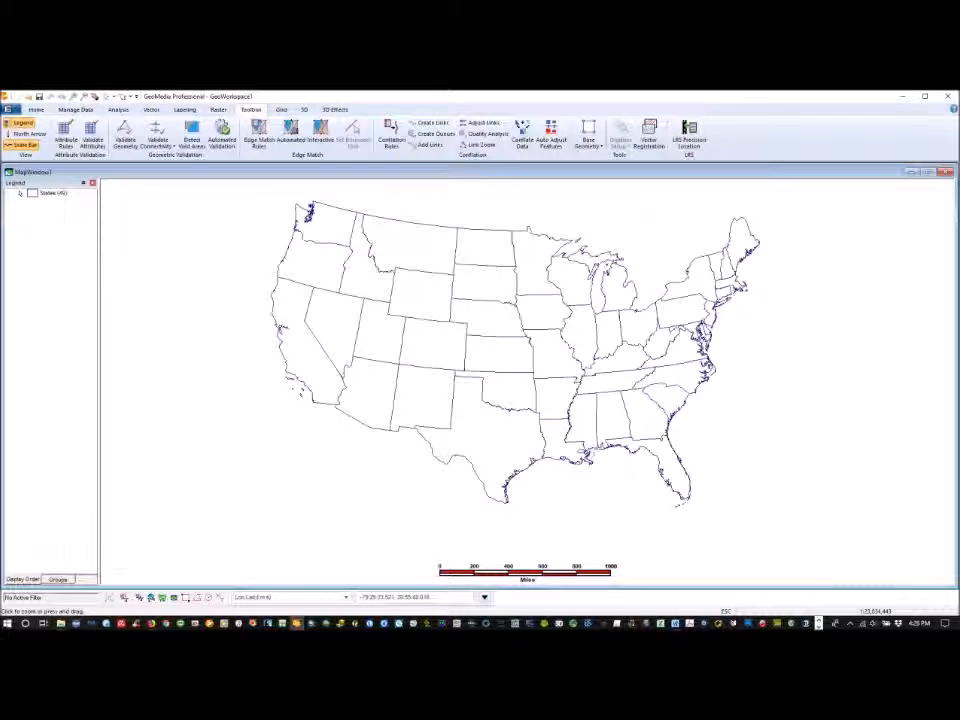
Step: Shift the scale bar slightly up and to the west, and refit the states above it so that no features are covered
drag(520, 572, 478, 534)
click(652, 530)
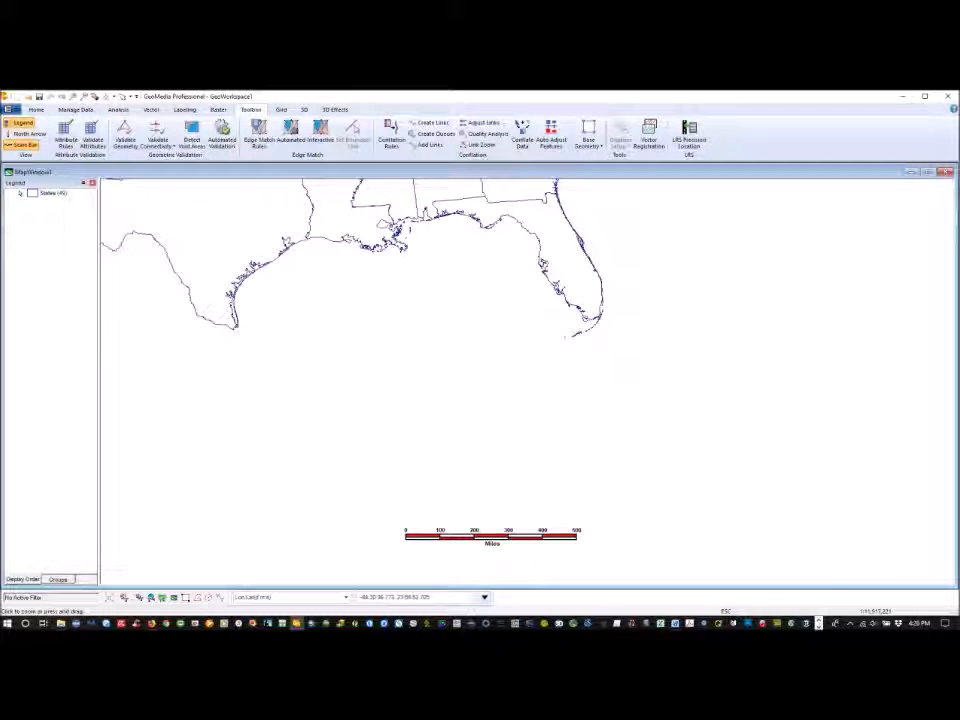
click(68, 98)
click(68, 98)
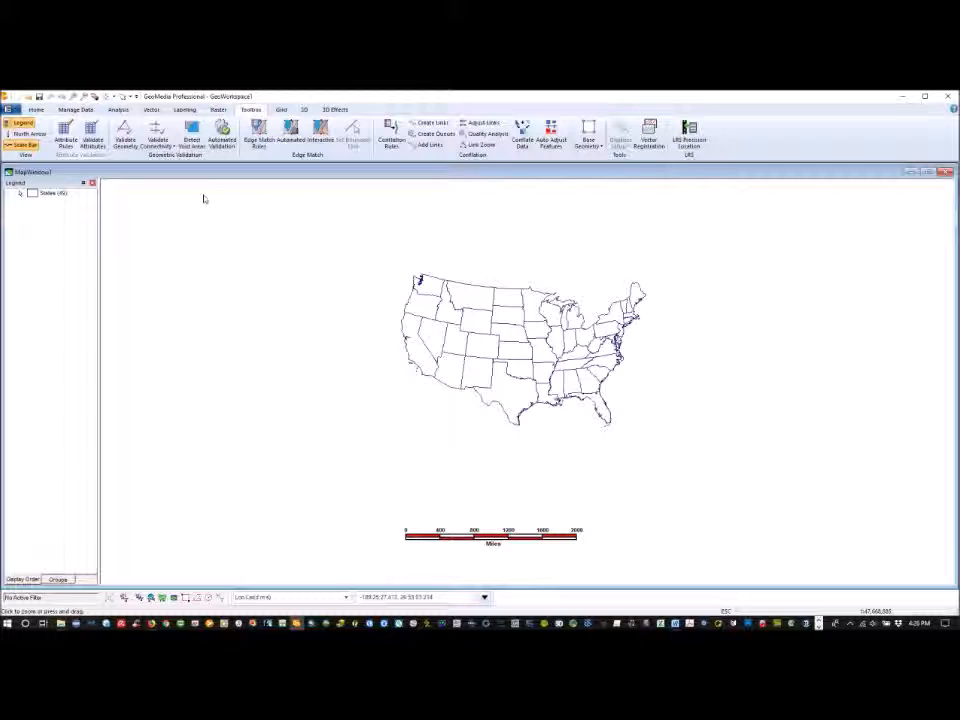
drag(401, 261, 645, 488)
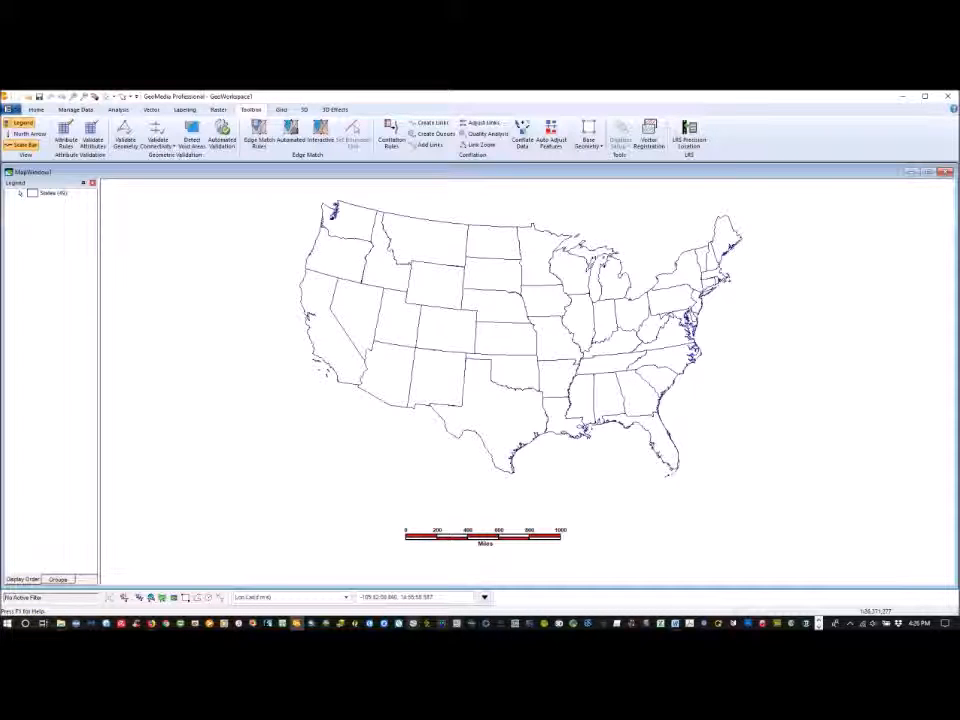
Step: Switch to the Lab 2A handout in Word, review the instructions from item 11 to the USSample connection deletion, and return to GeoMedia Professional
mouse_move(297, 624)
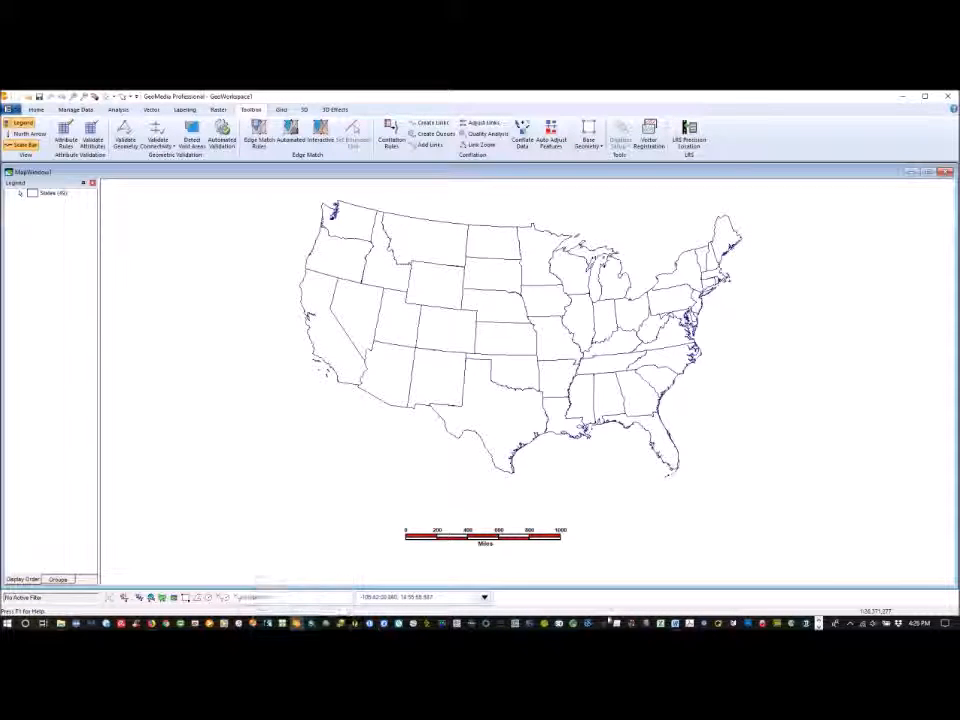
click(674, 624)
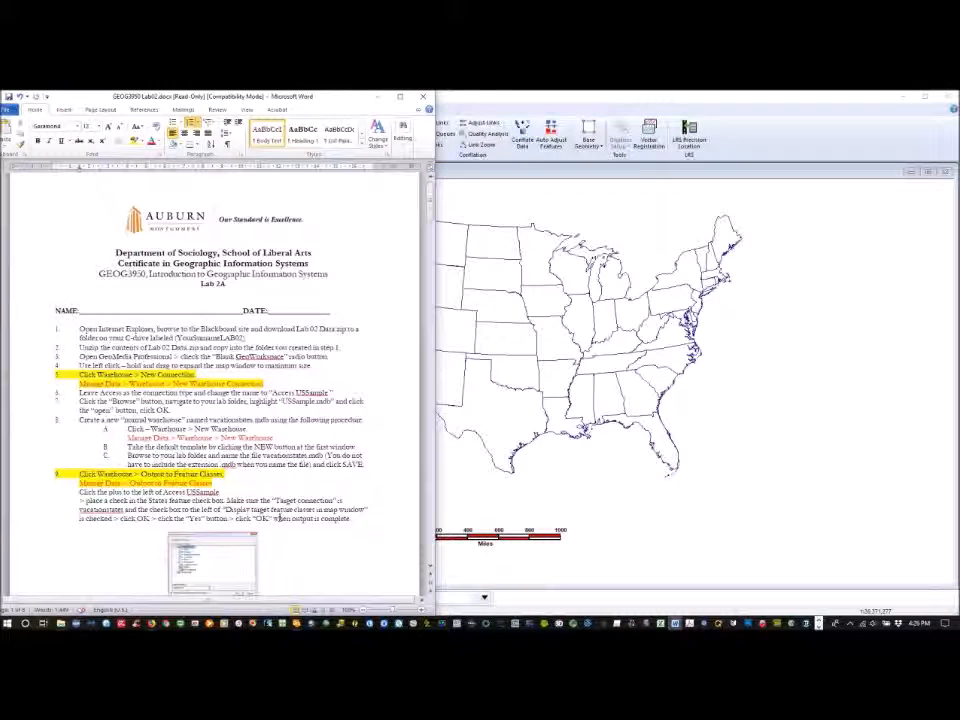
scroll(314, 437, down, 3)
scroll(314, 437, down, 8)
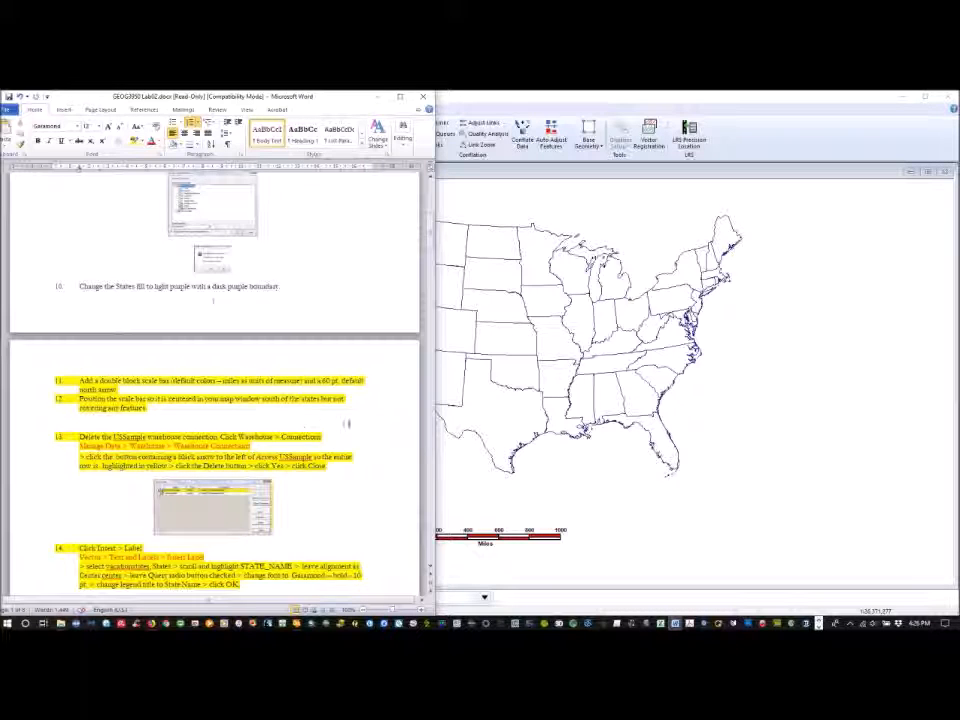
scroll(130, 398, down, 1)
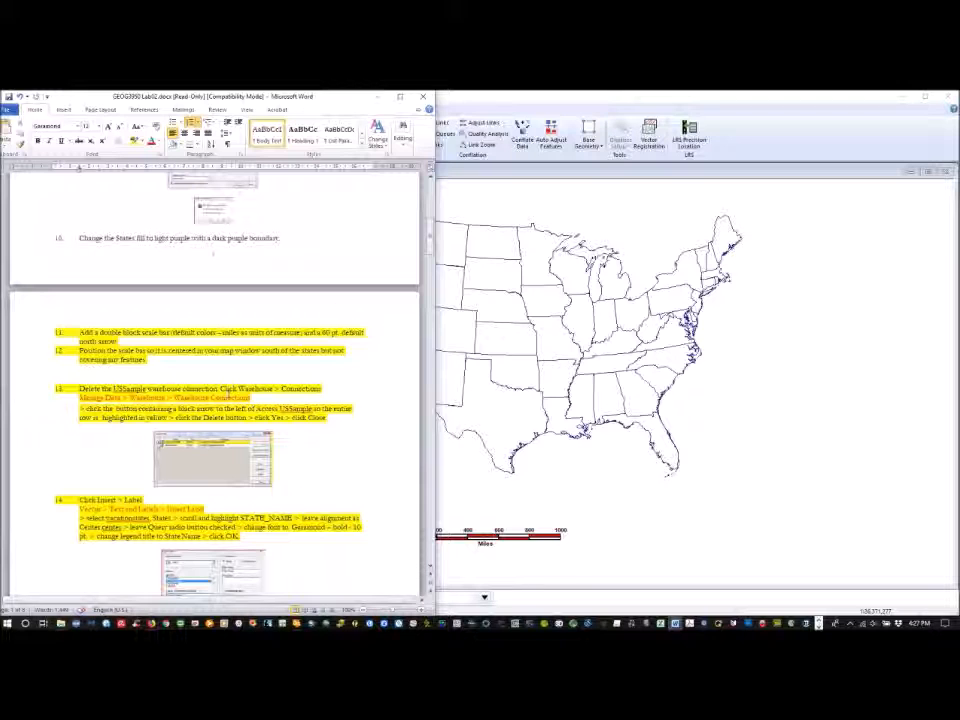
click(379, 97)
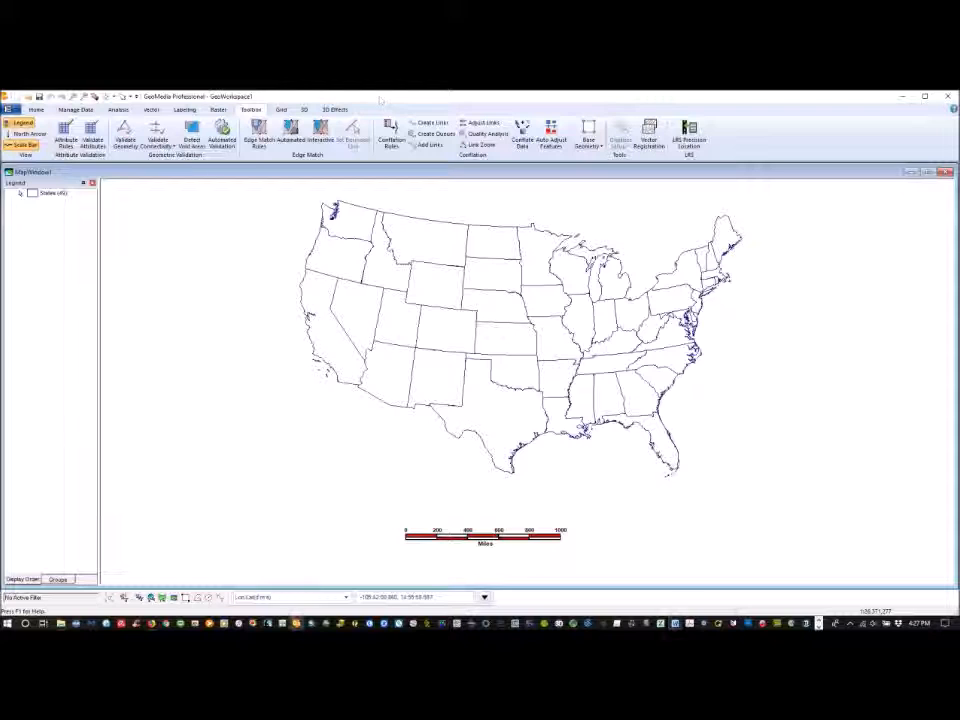
Step: Delete the Access USSample connection from the warehouse connections, keeping only vacationstates
click(82, 110)
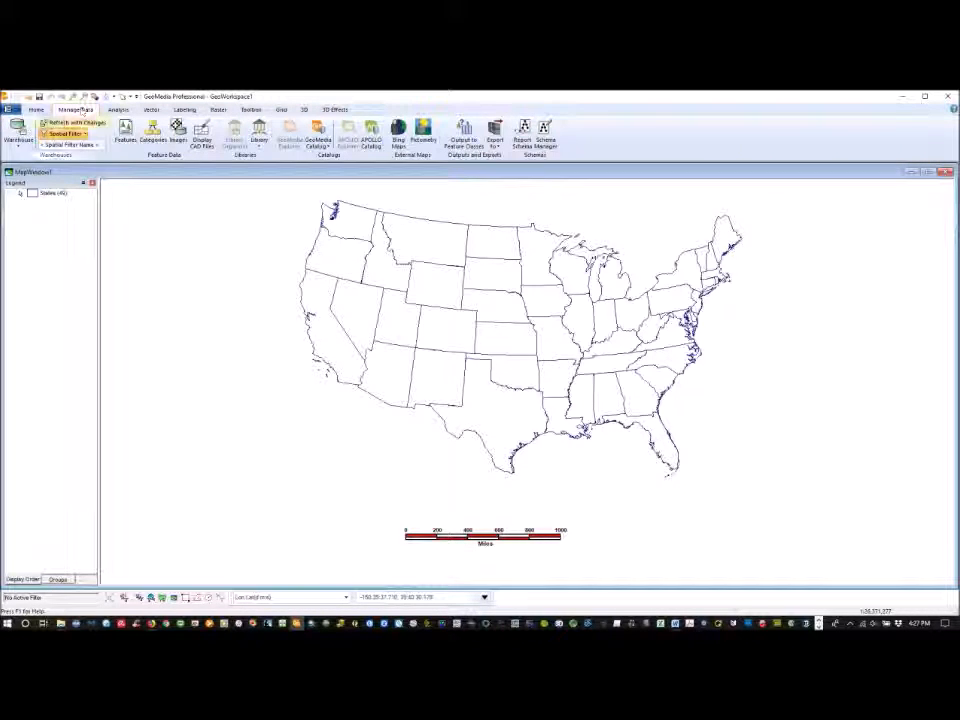
click(16, 149)
click(17, 149)
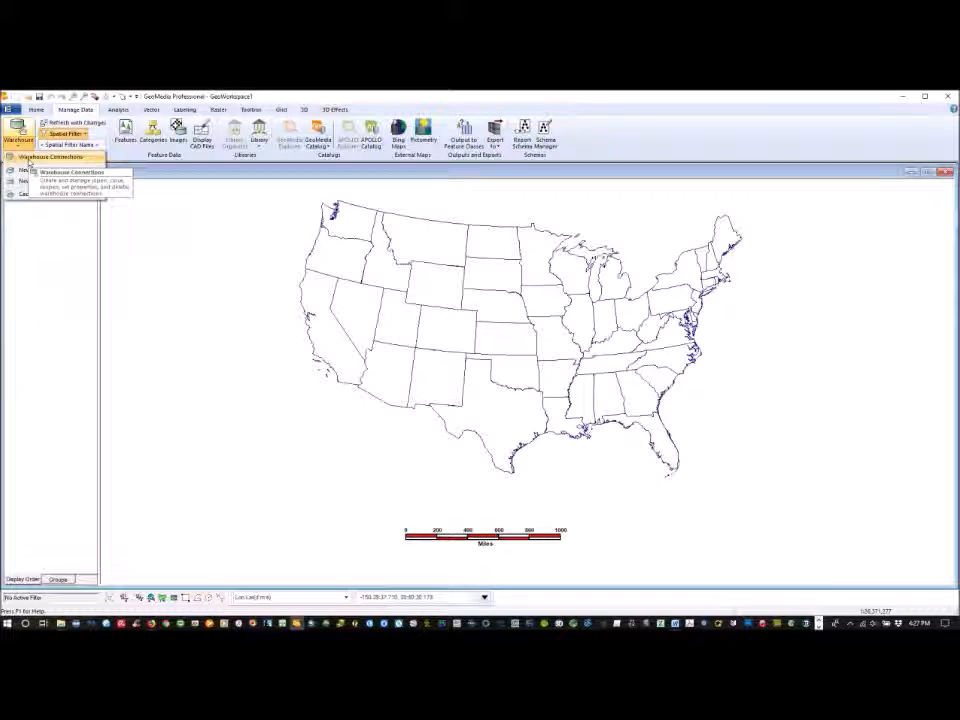
click(30, 158)
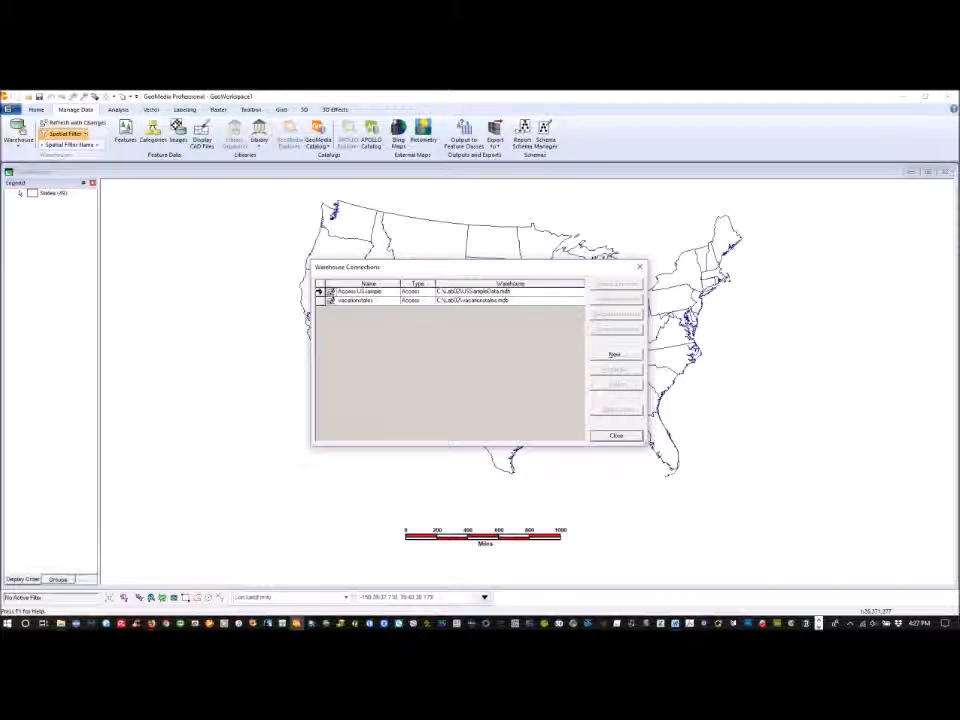
click(320, 291)
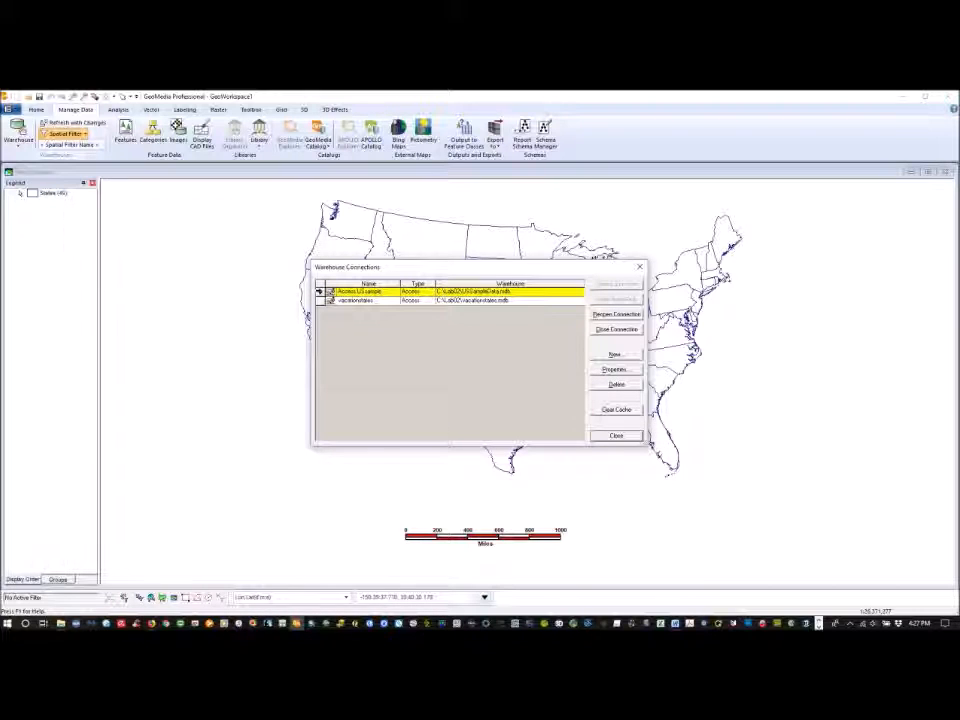
click(617, 385)
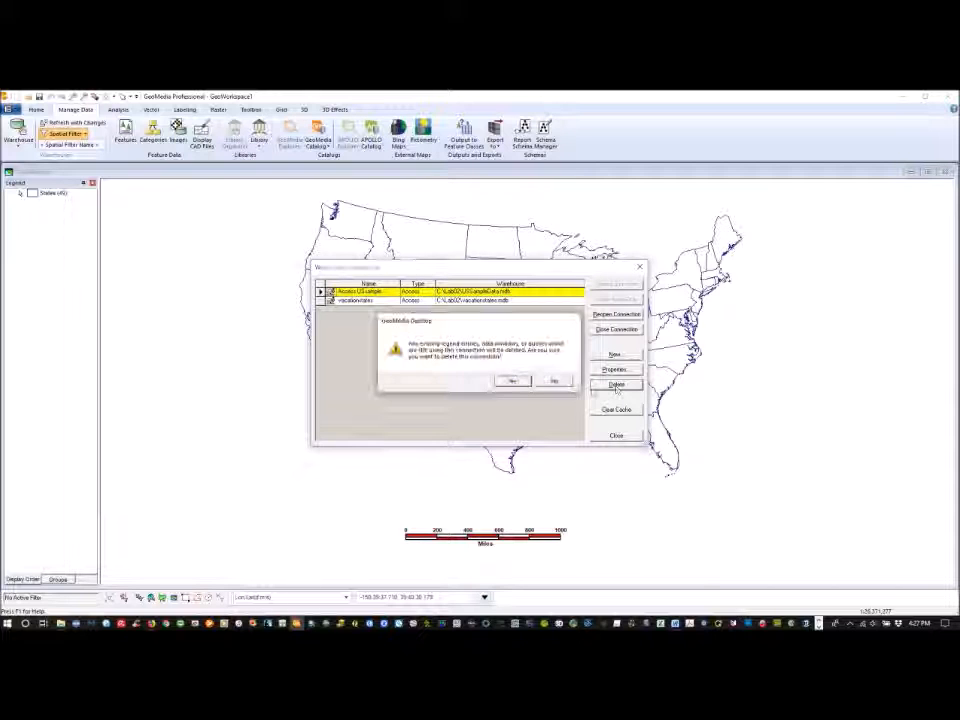
click(512, 381)
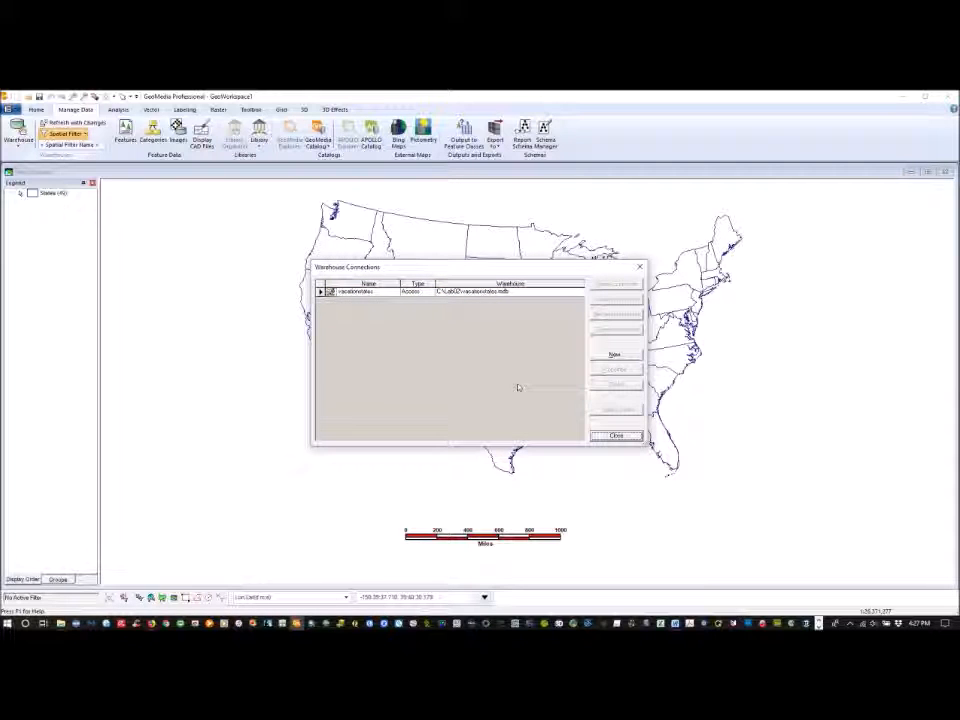
click(614, 436)
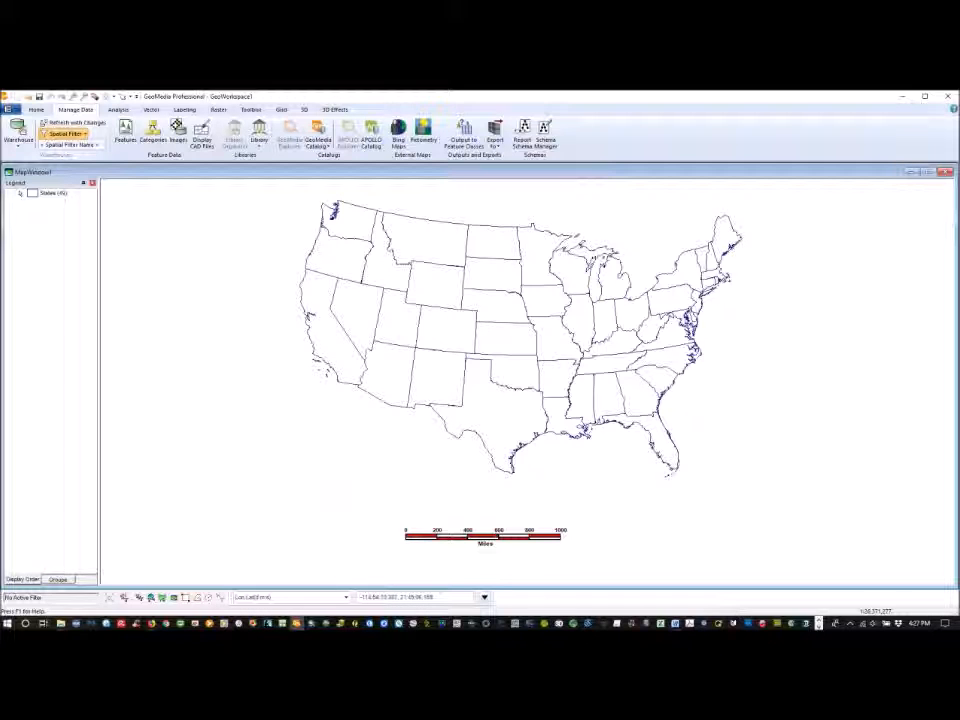
Step: Start saving the GeoWorkspace under a new name and browse to the Lab02 folder on the C: drive
click(15, 111)
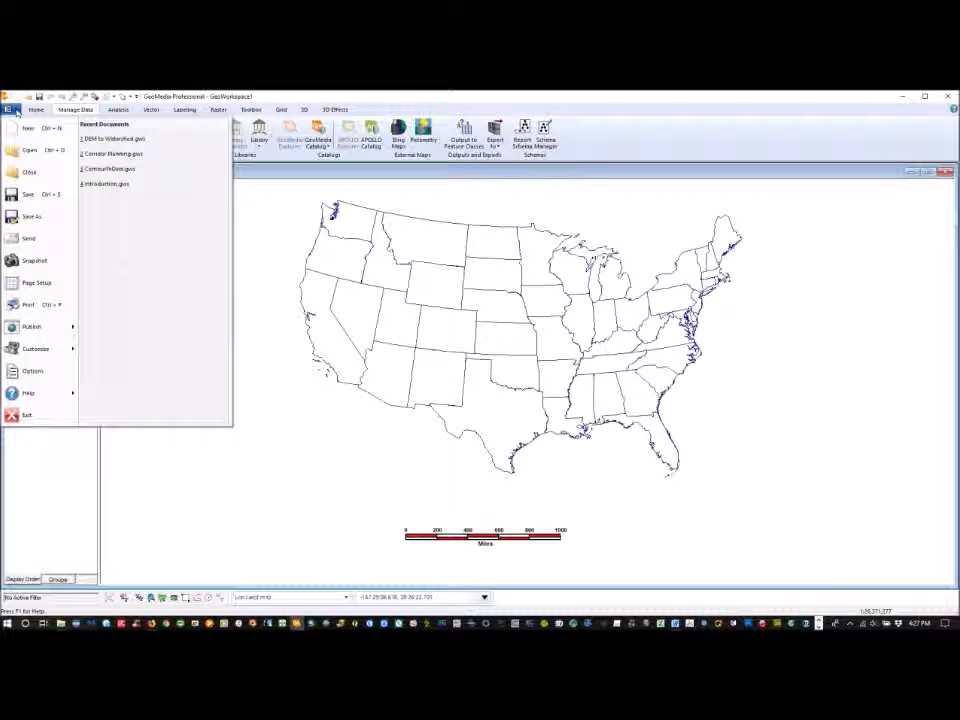
click(24, 218)
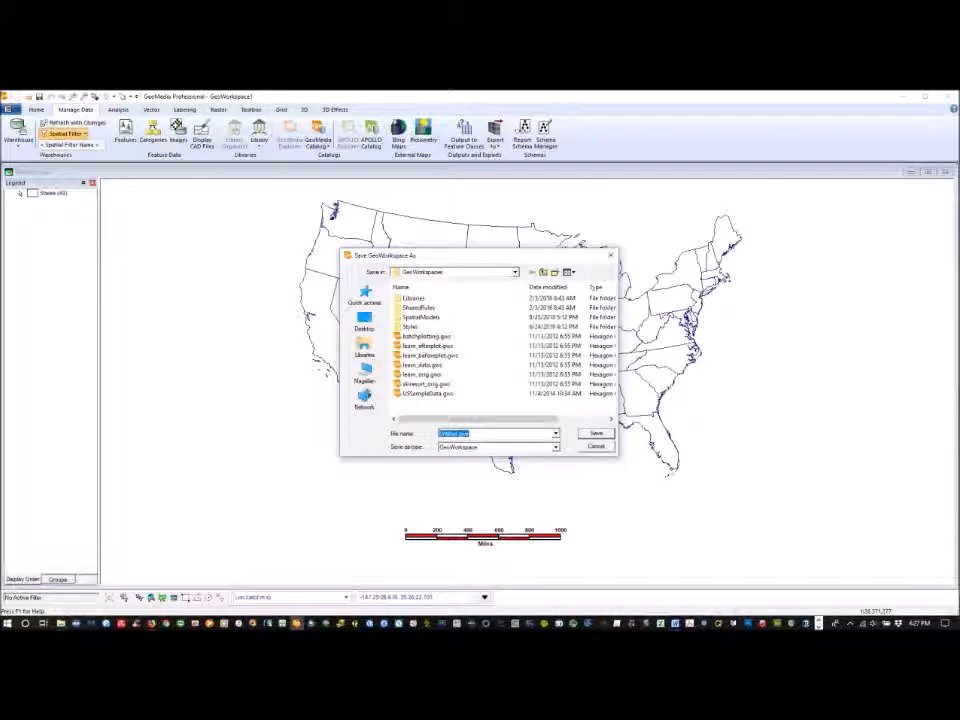
click(364, 375)
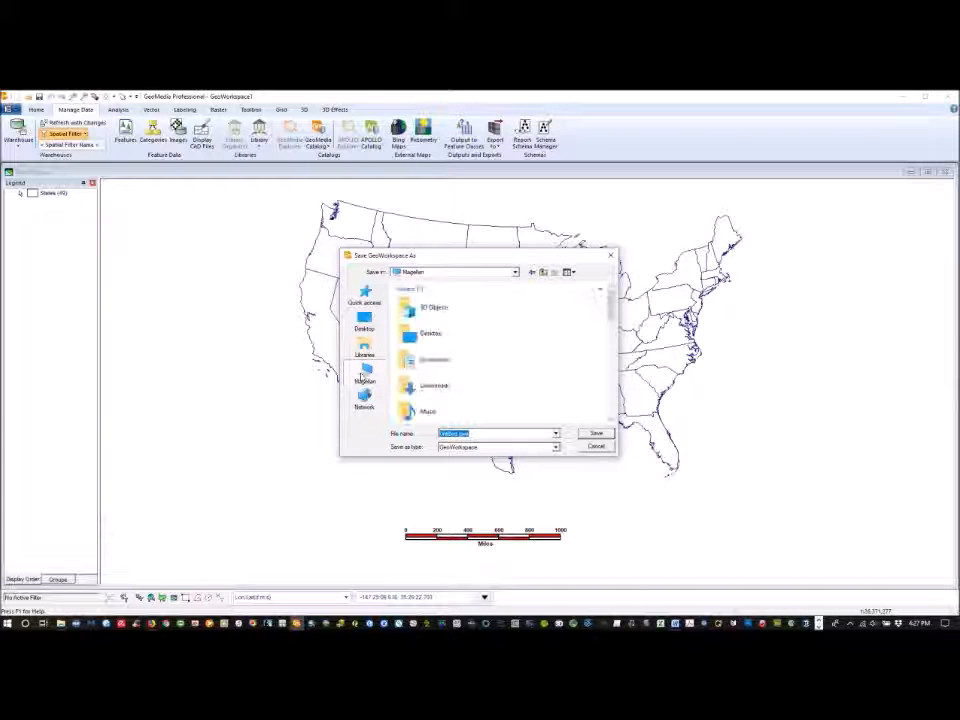
scroll(543, 352, down, 3)
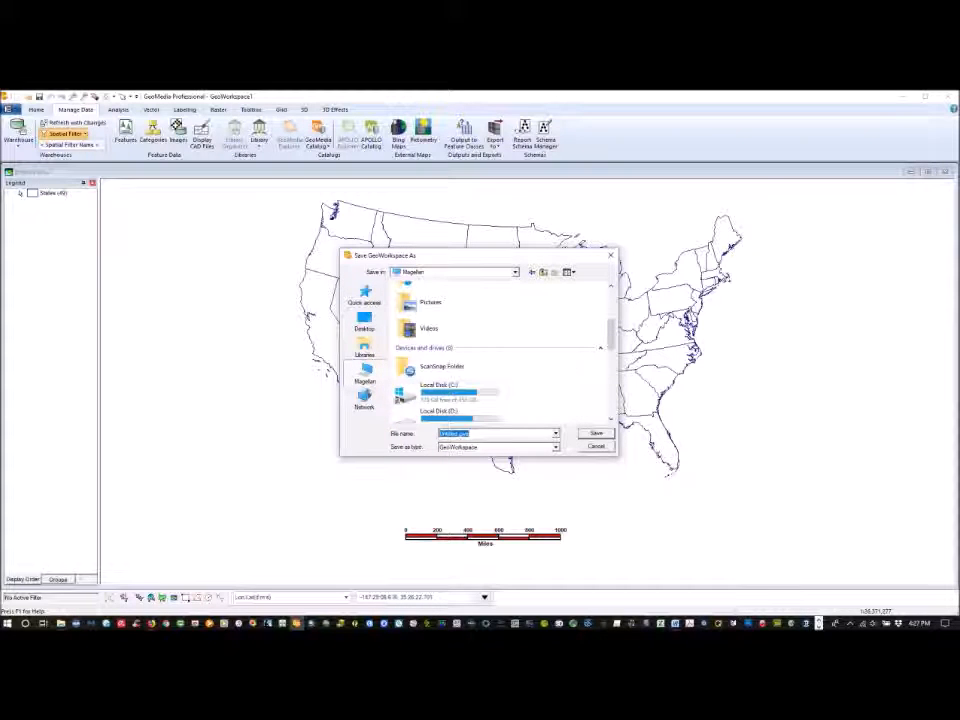
double_click(446, 390)
scroll(476, 364, down, 10)
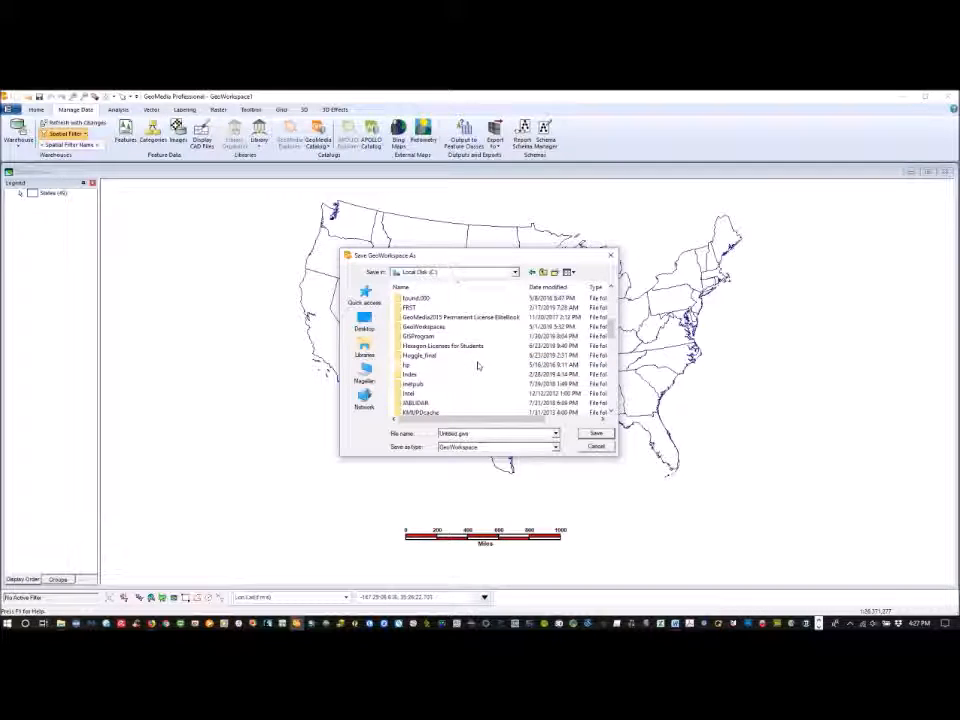
double_click(412, 374)
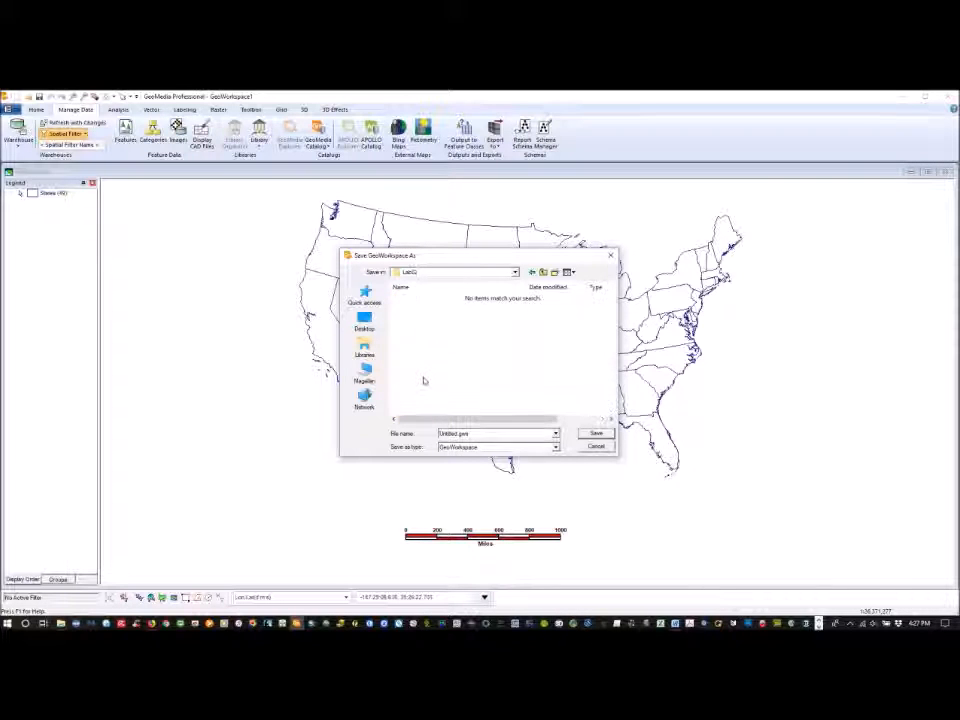
Step: Name the GeoWorkspace file with the student's surname followed by LAB02, keeping the .gws extension, and save it
double_click(460, 433)
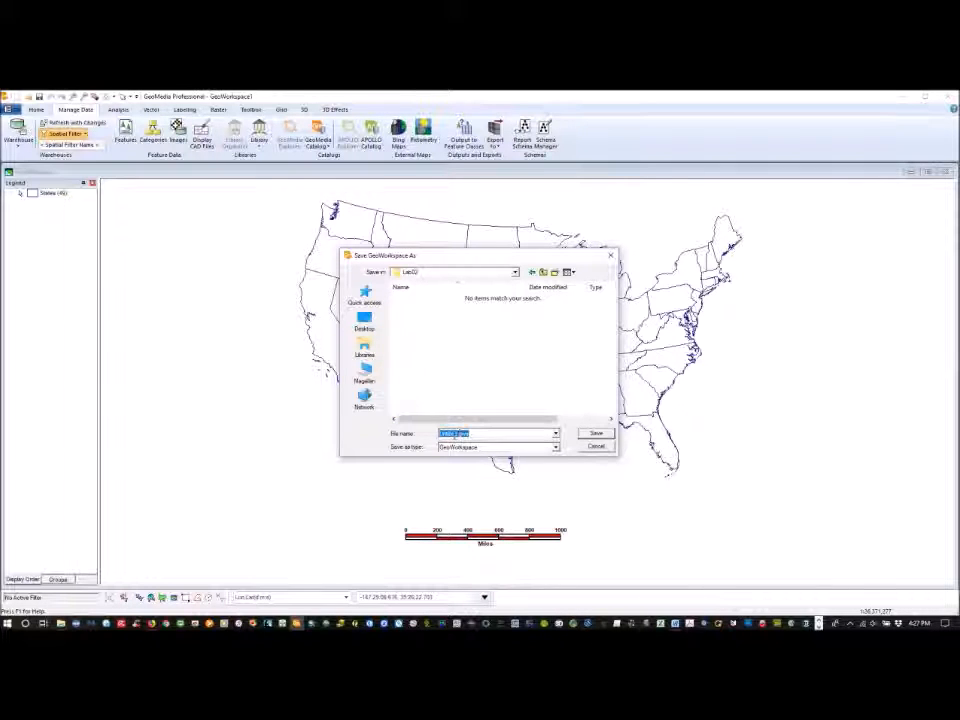
drag(458, 434, 416, 436)
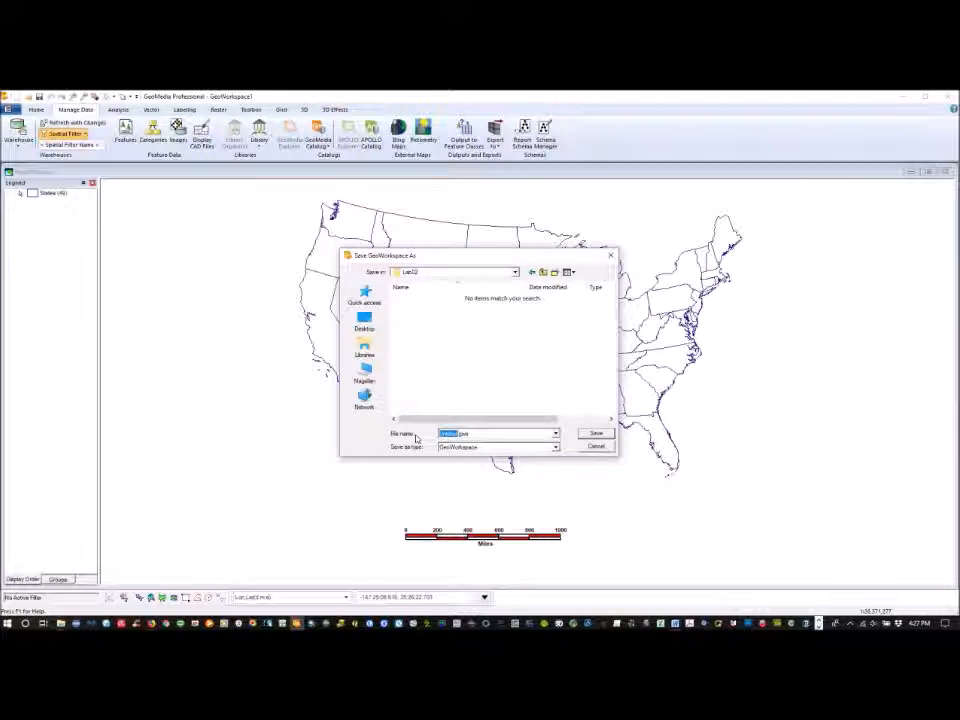
text(Wmapf)
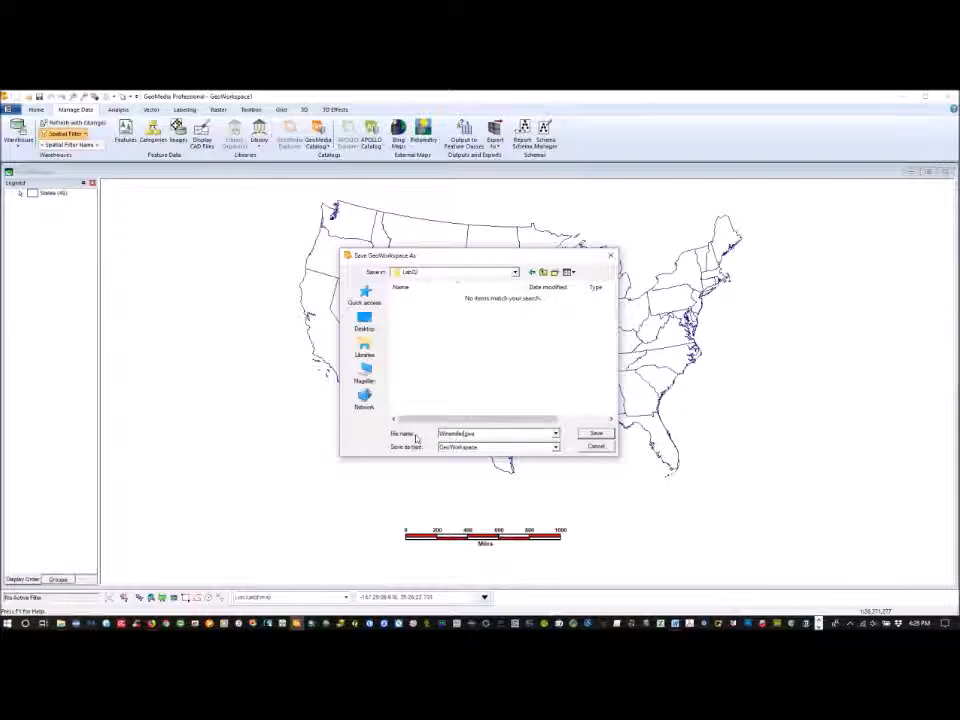
text(materLAB02)
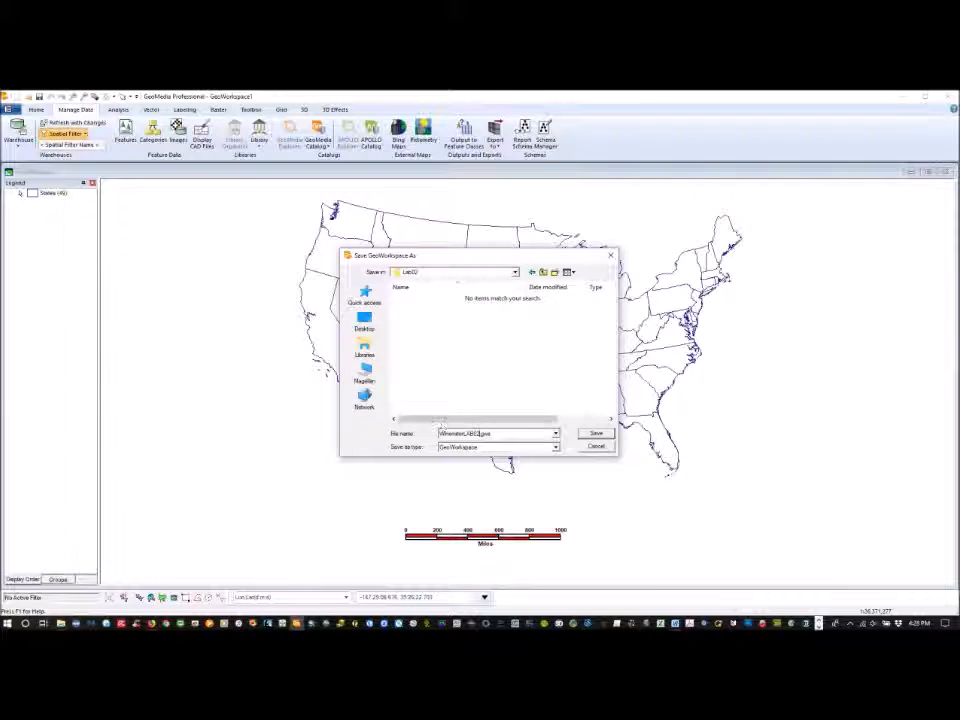
click(596, 433)
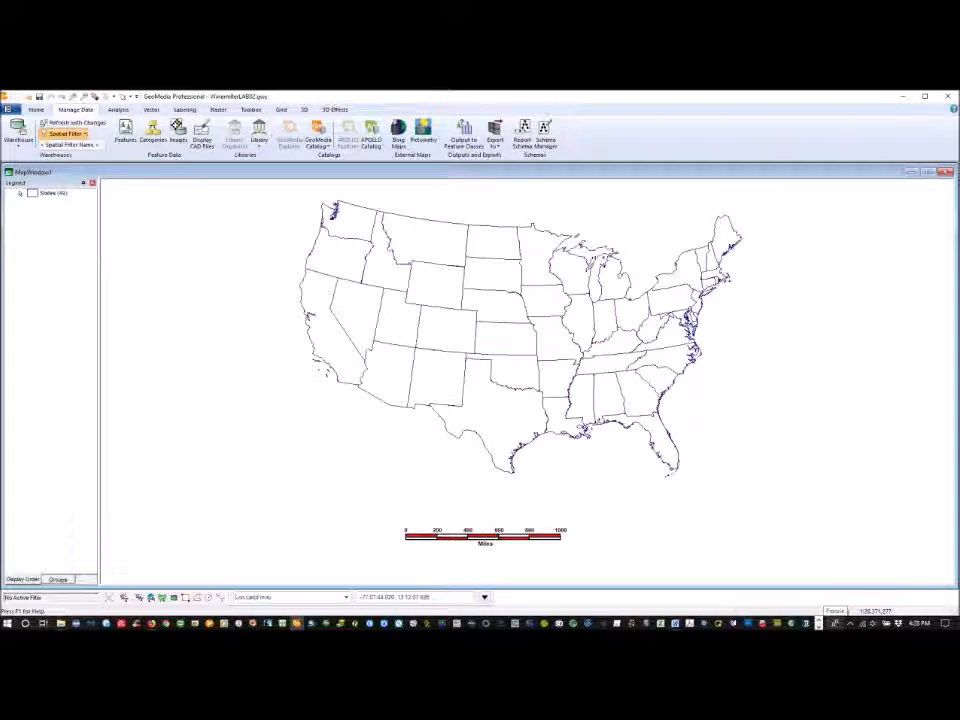
click(818, 627)
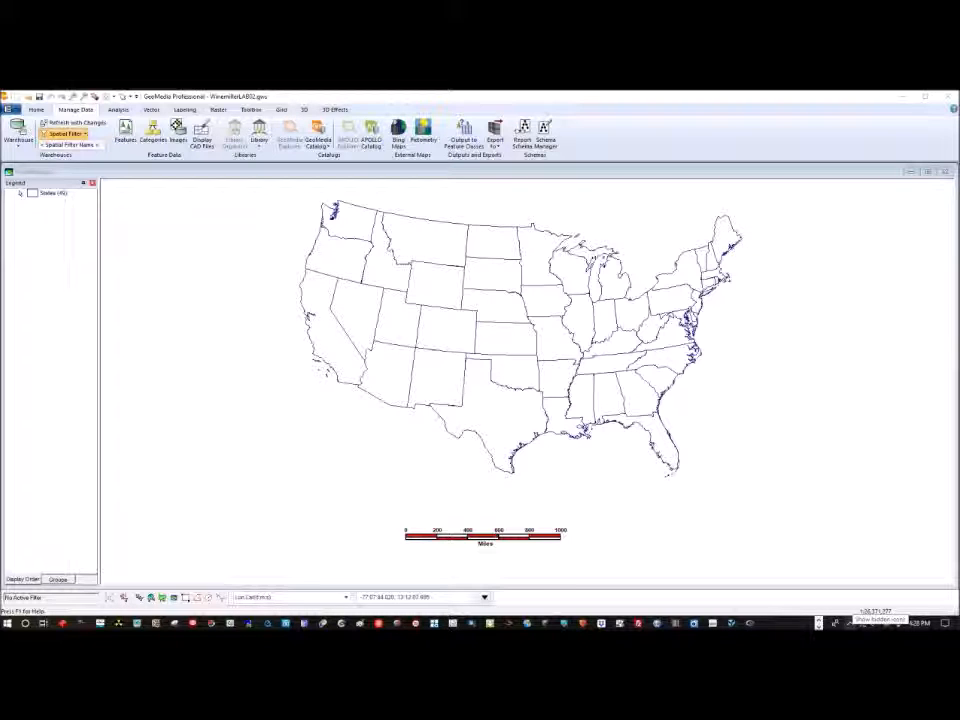
click(850, 622)
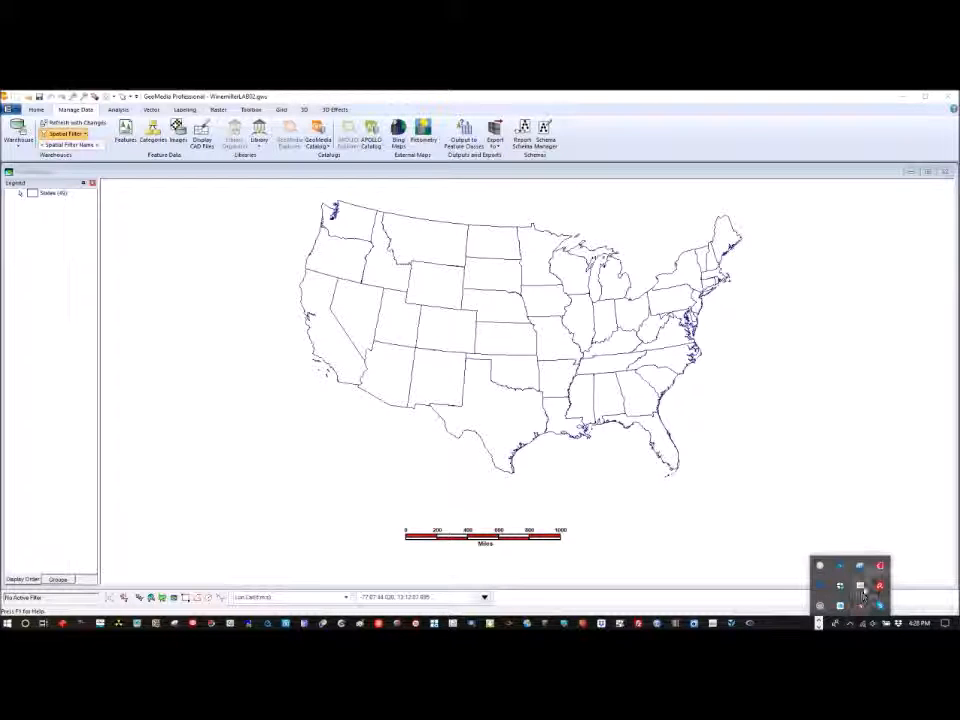